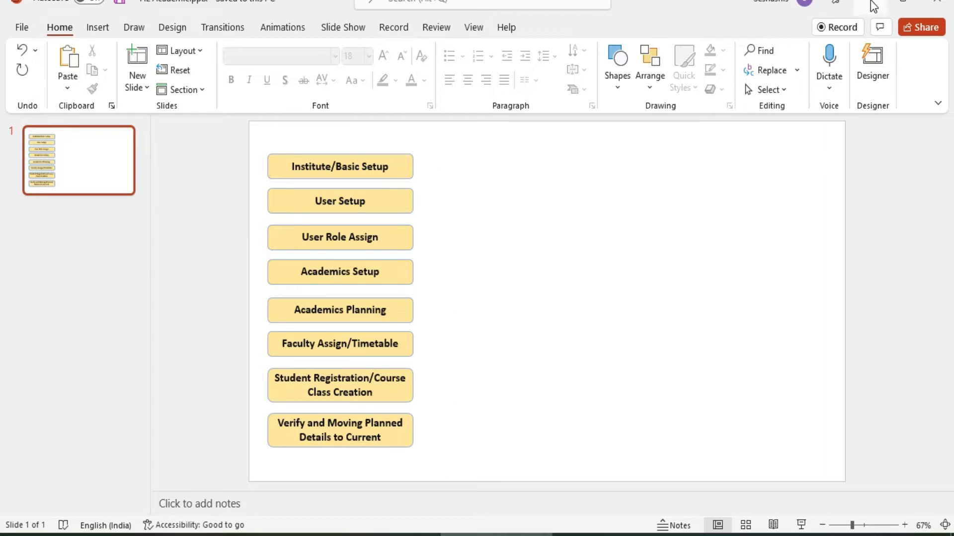
Switch from the presentation to the web browser and load the site cms.gmrit.edu.in
click(873, 6)
click(373, 15)
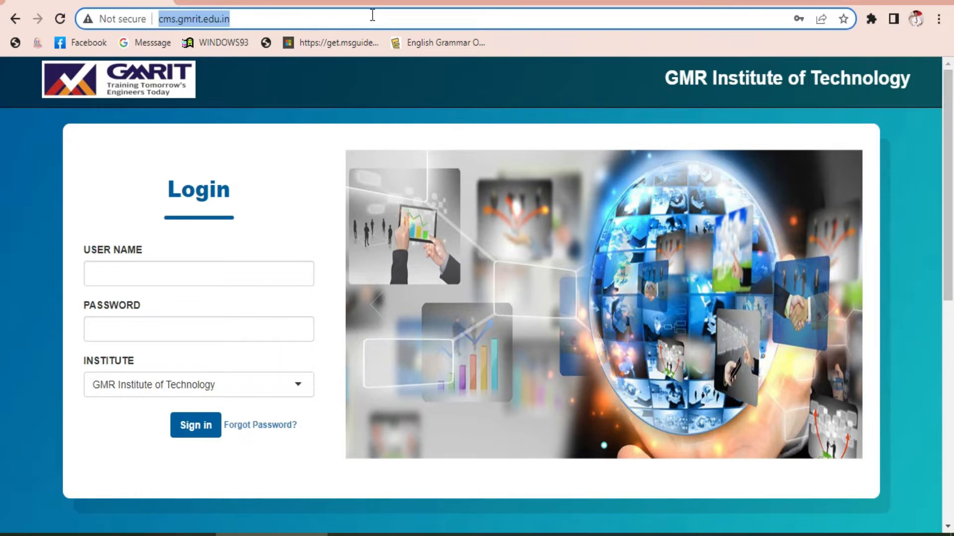
text(cms)
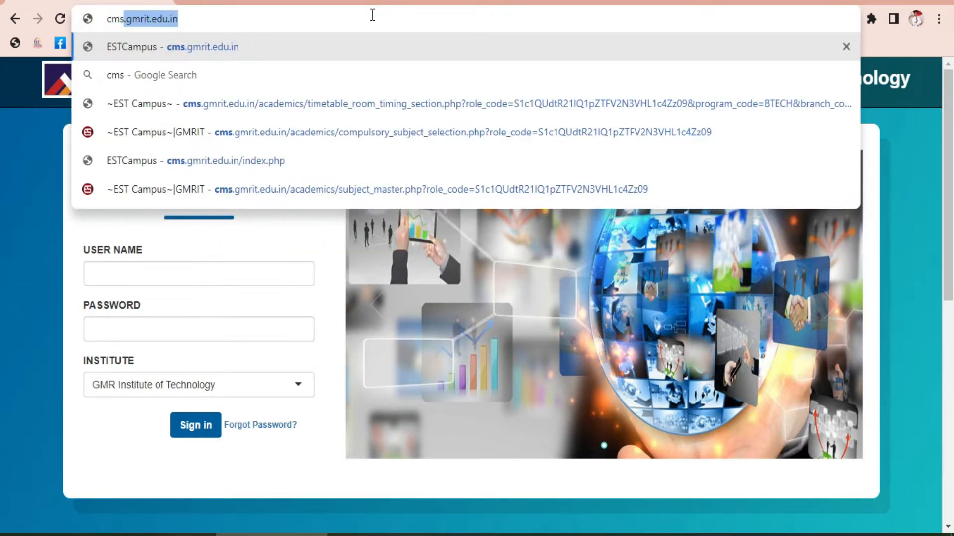
text(.gmr)
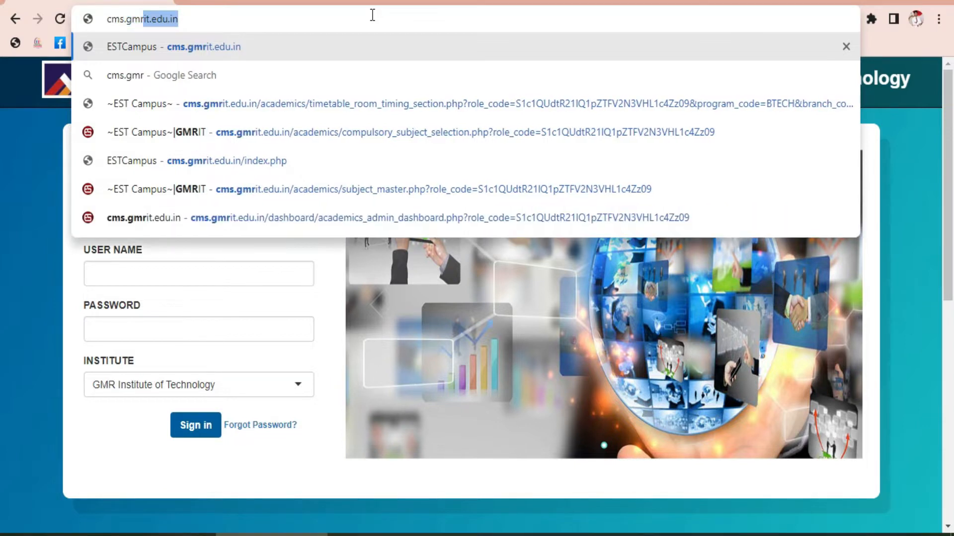
text(it.)
text(edu.in)
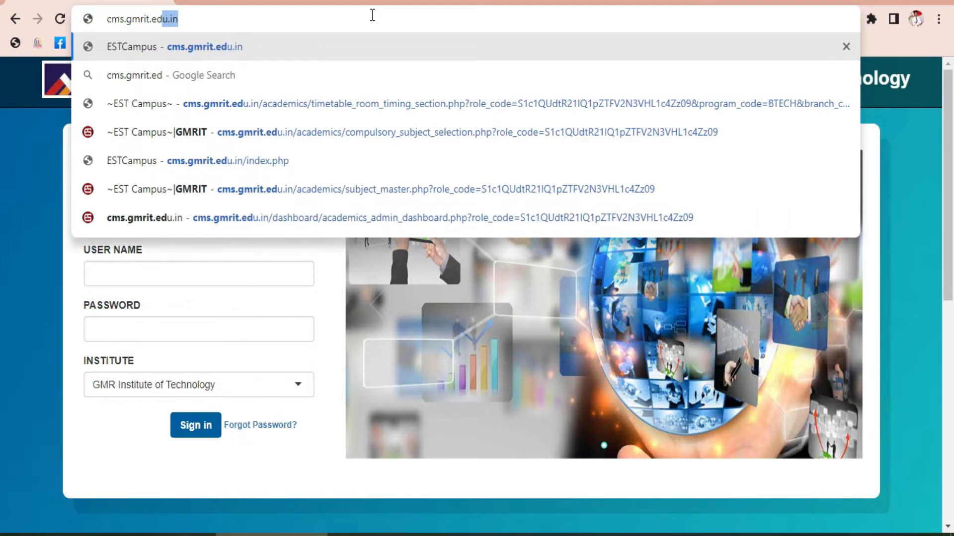
key(Return)
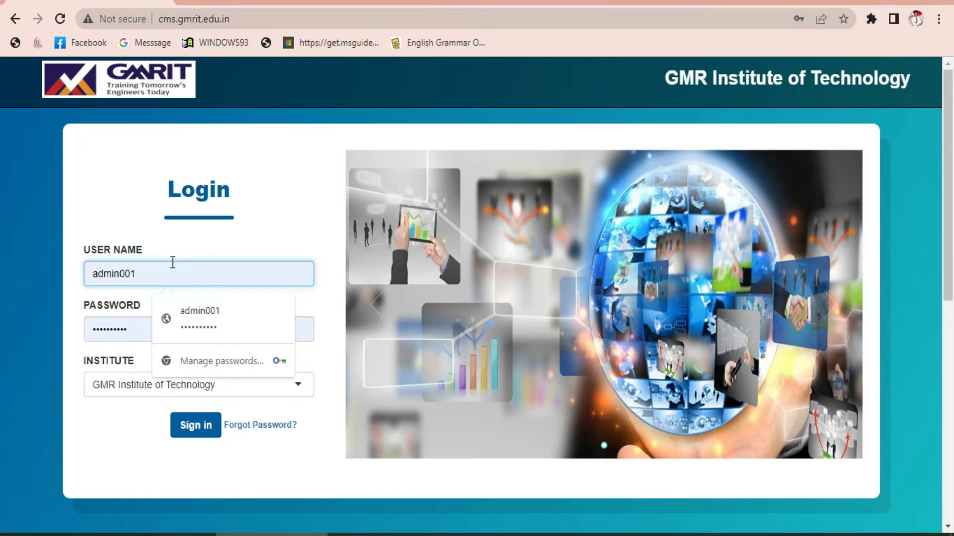
Sign in to GMR Institute of Technology with the saved admin user name and password
click(201, 320)
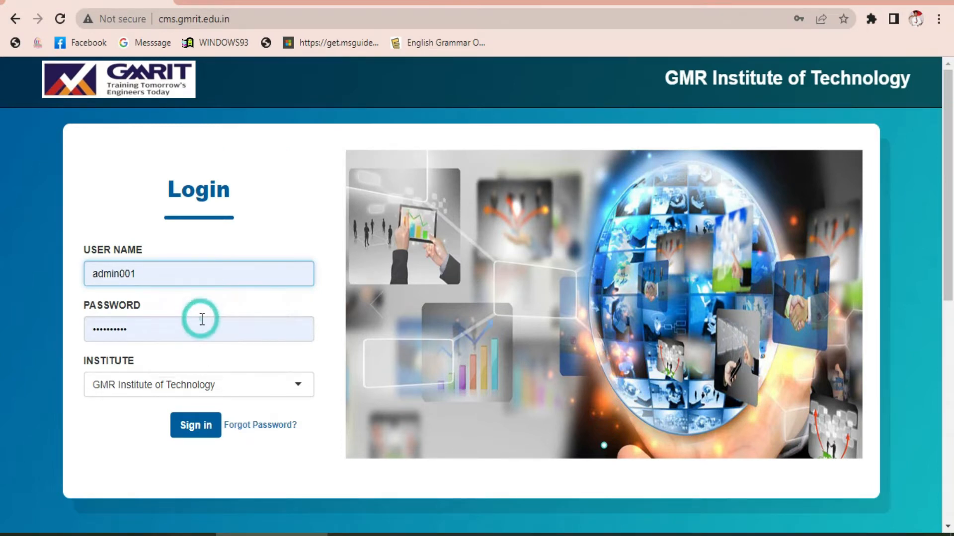
click(195, 431)
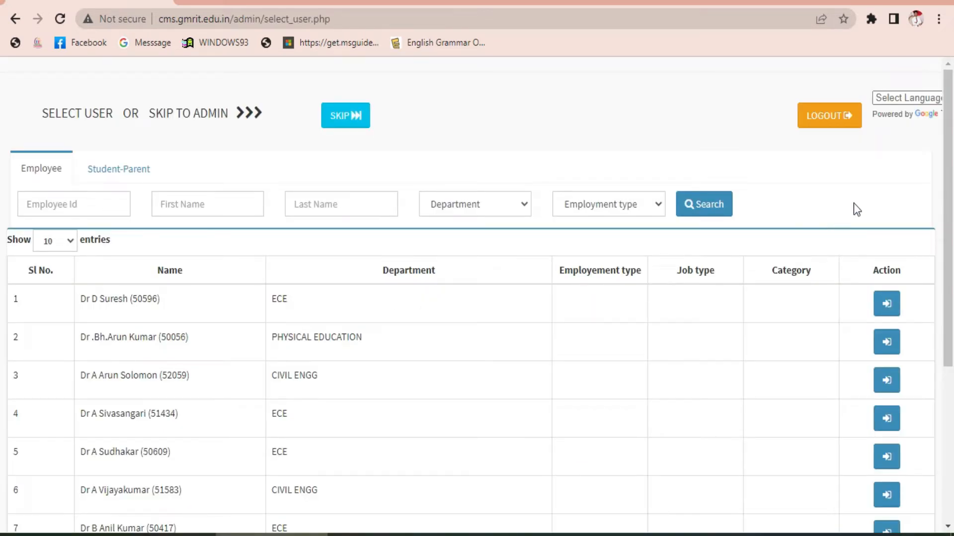
Look over the employee and student-parent user lists, and skip user selection to reach the admin dashboard
scroll(1, 158, down, 5)
scroll(2, 367, up, 5)
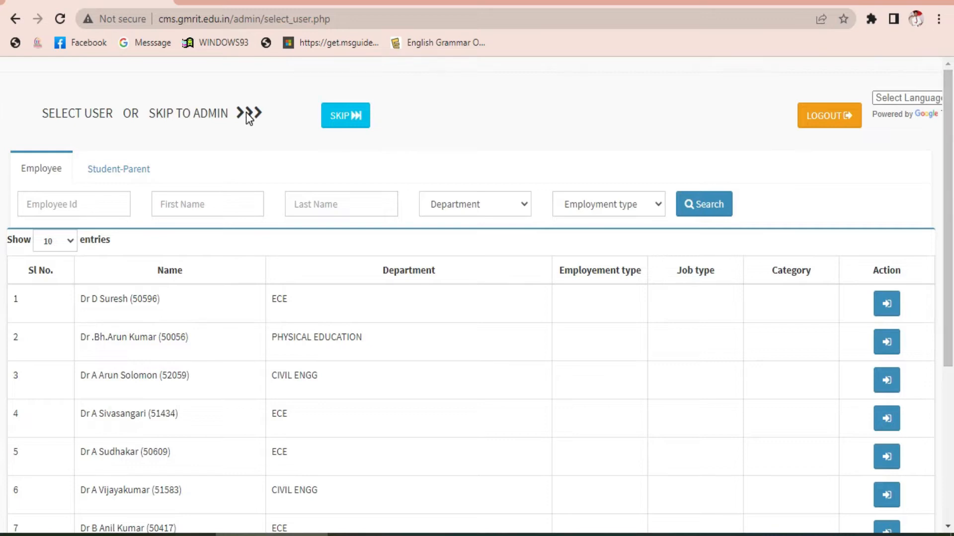
click(131, 160)
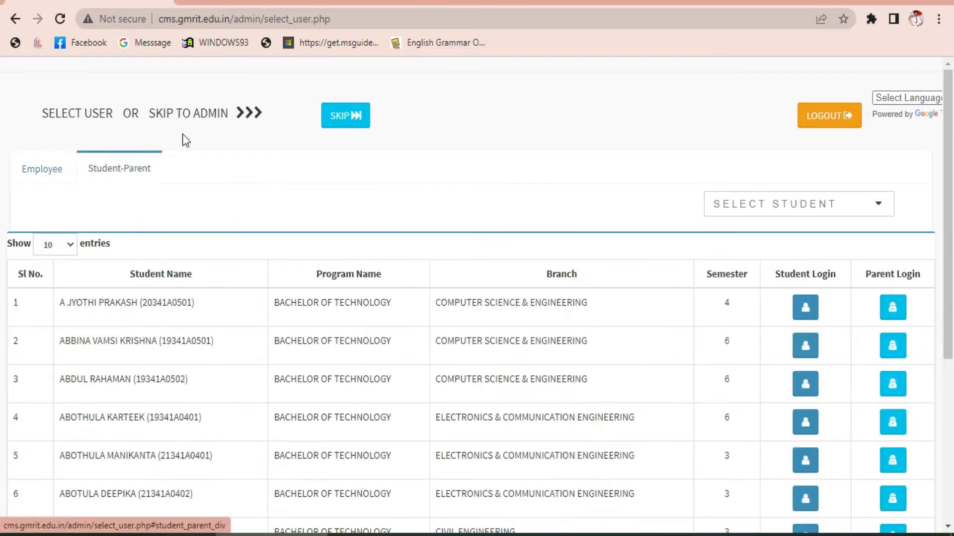
click(339, 118)
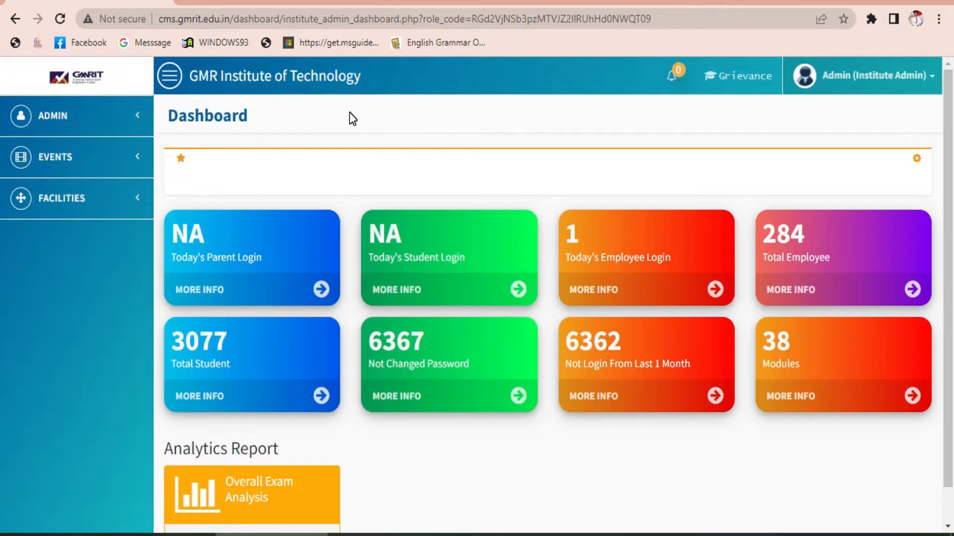
Open the institute page of the admin general setup and view its logo and slider image sections
click(131, 119)
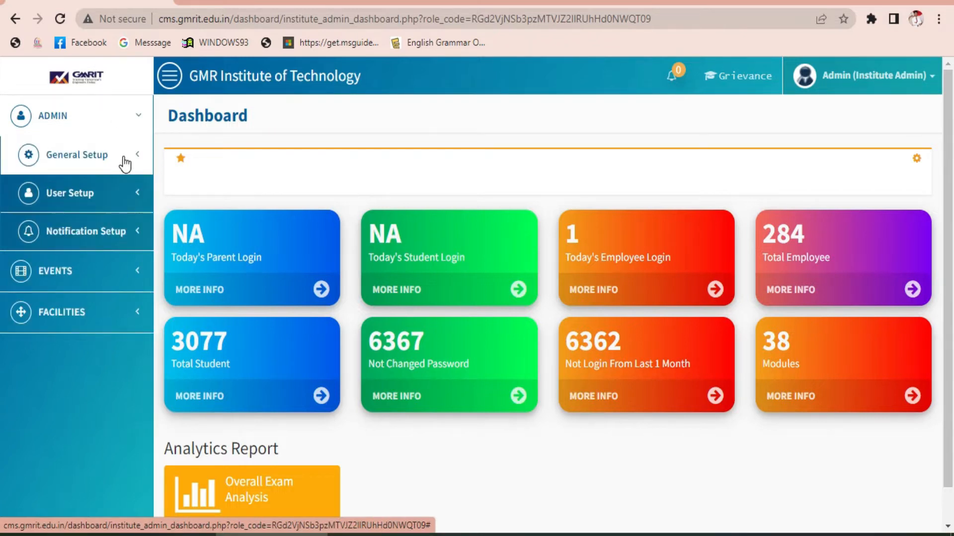
click(124, 163)
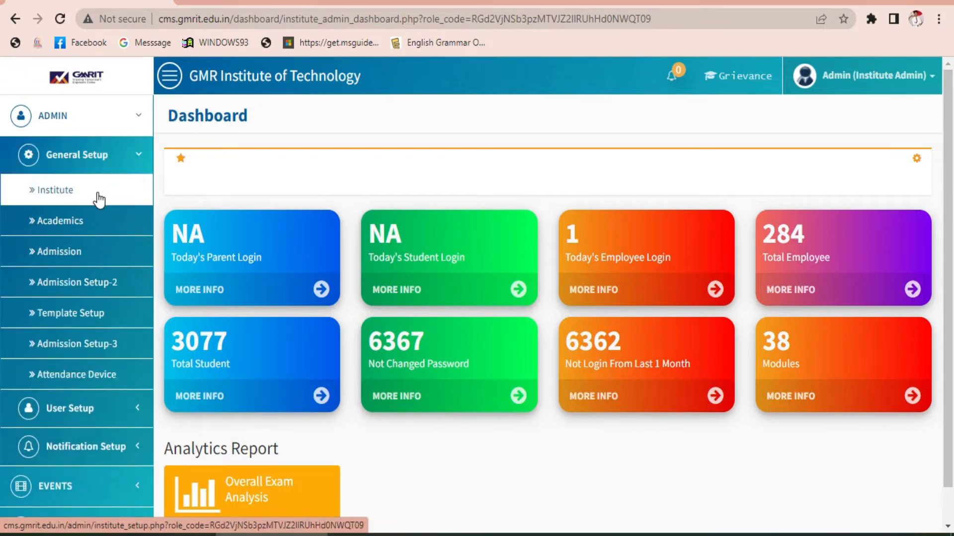
click(100, 198)
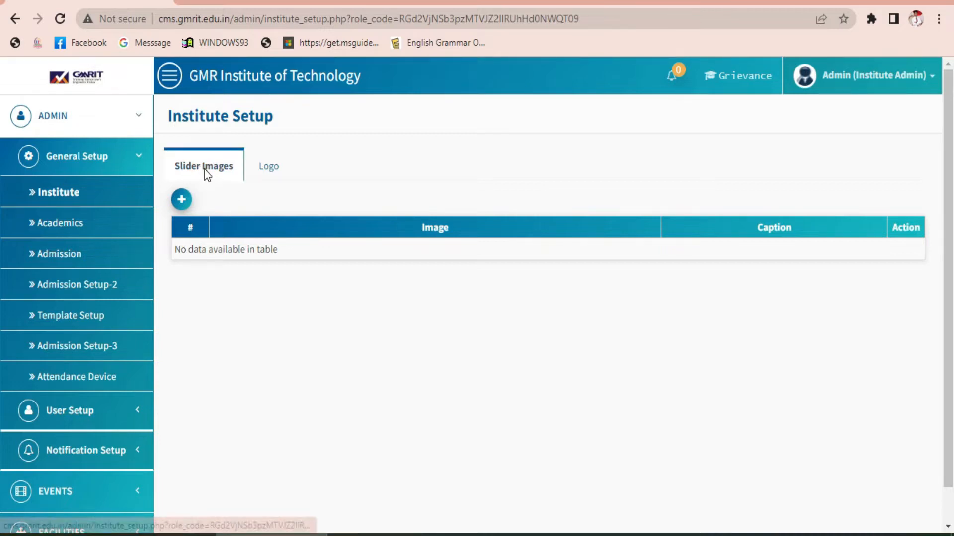
click(274, 169)
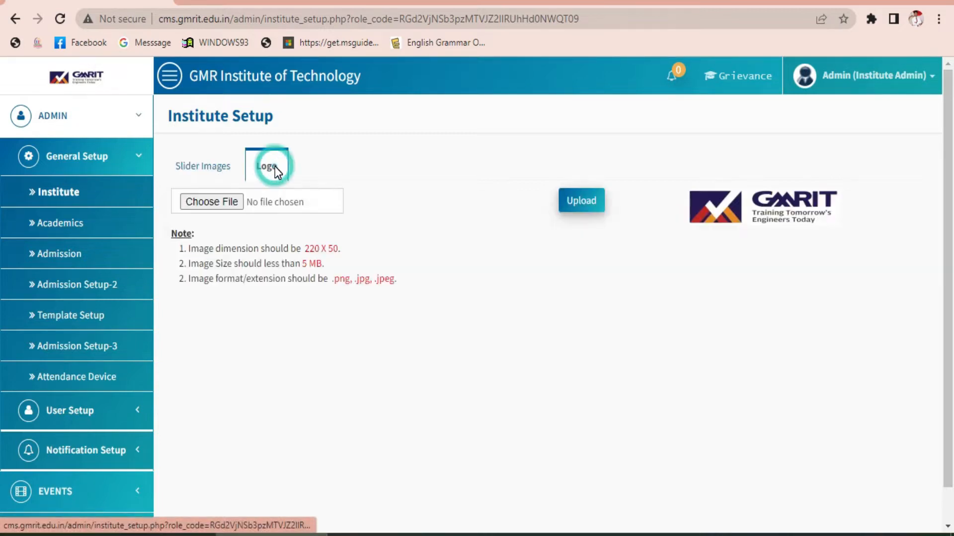
click(208, 169)
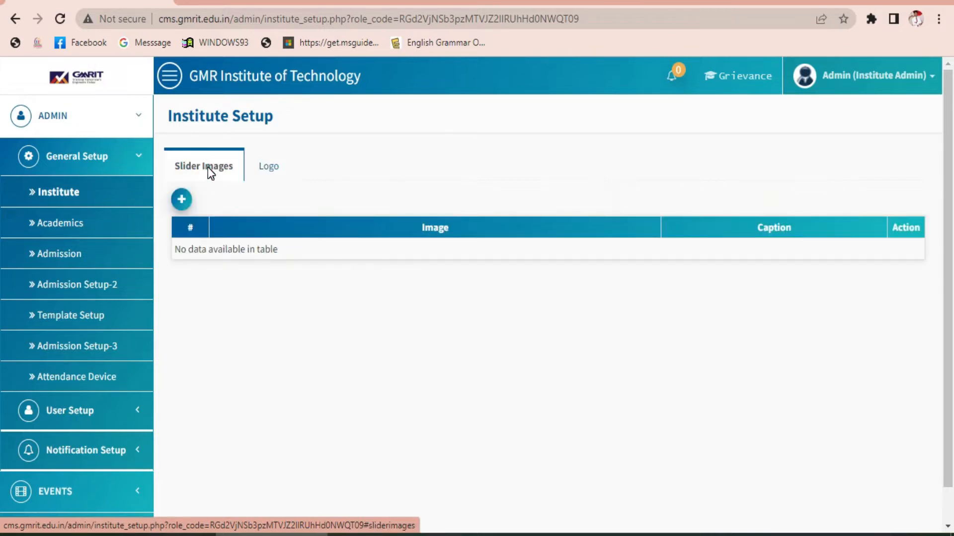
Inspect the fields for adding a slider image, close the form unsaved, and review the logo upload settings
click(181, 199)
click(456, 134)
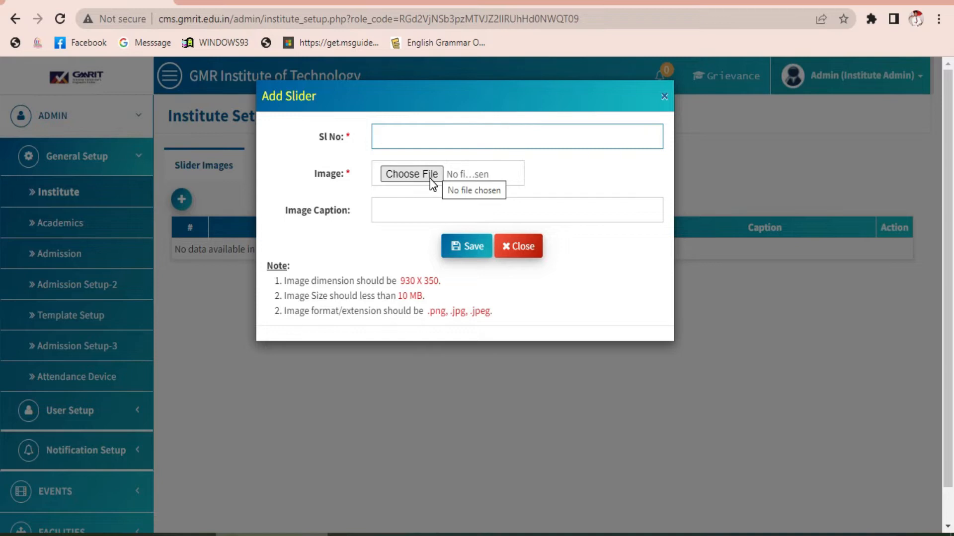
click(423, 204)
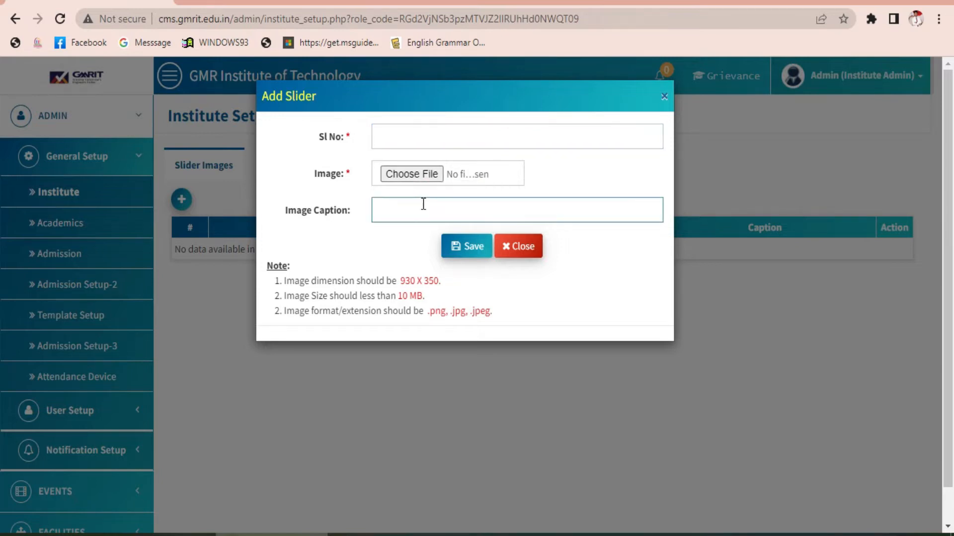
click(515, 248)
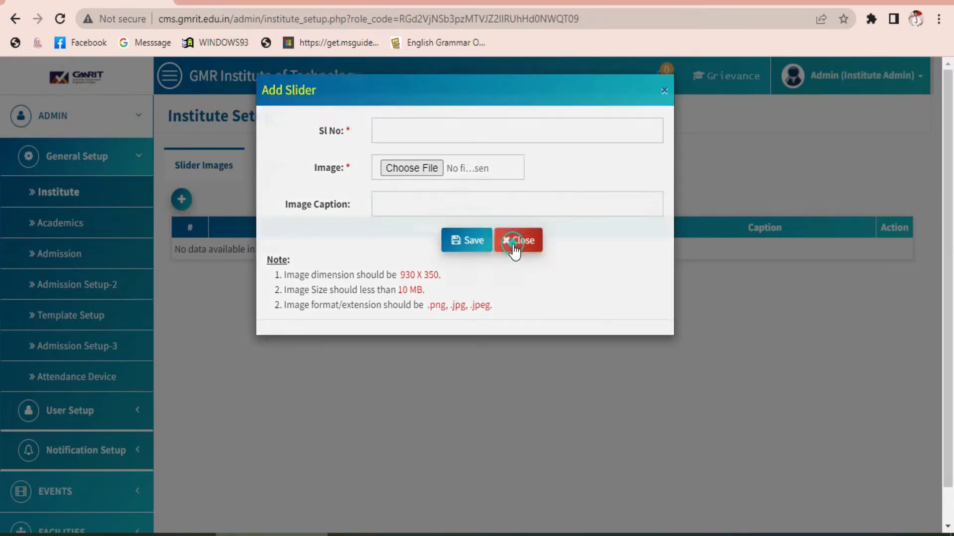
click(258, 169)
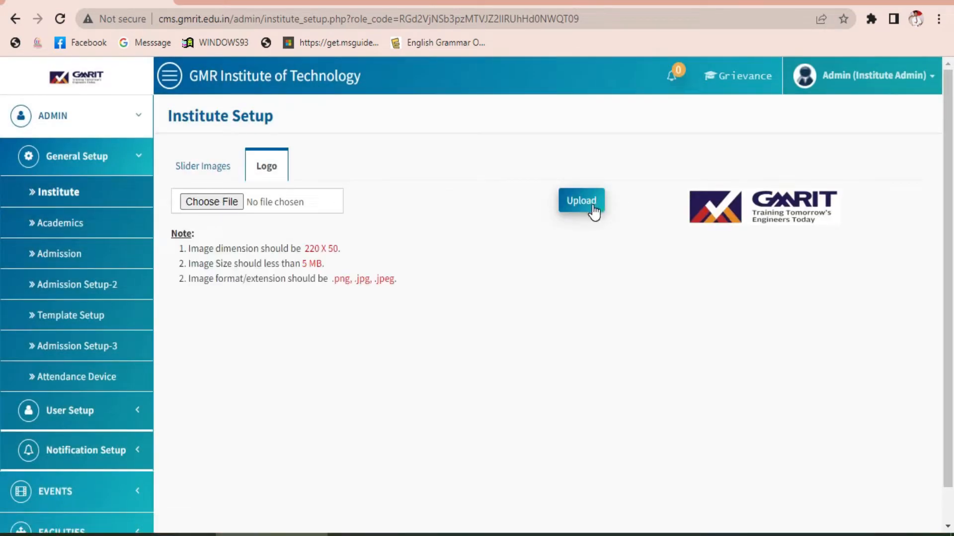
Open the academics general setup and inspect the form for adding a program level, leaving it unsaved
click(90, 221)
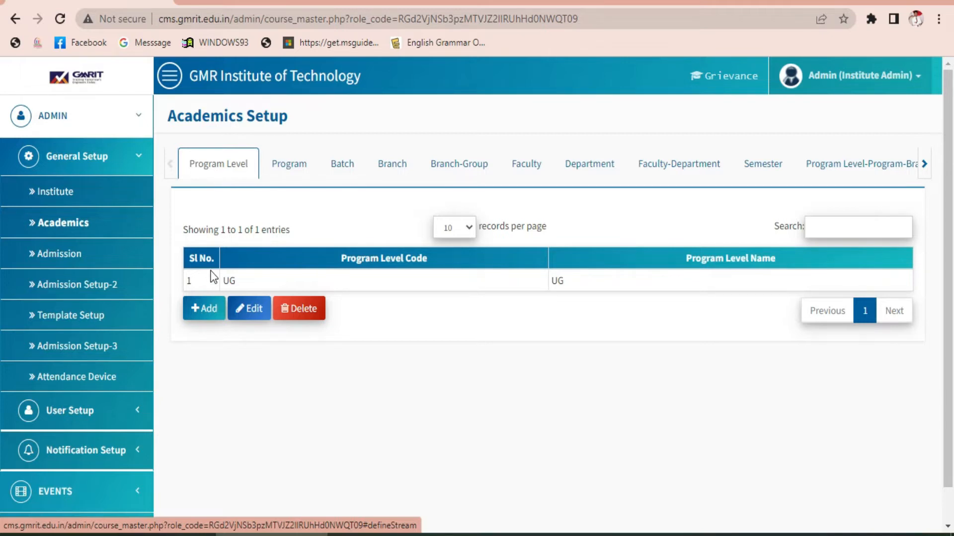
click(206, 312)
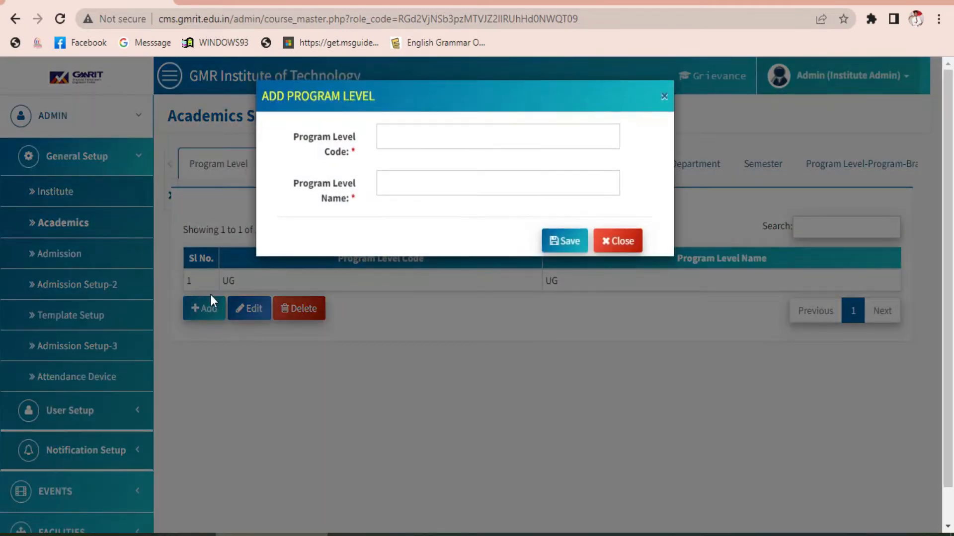
key(Escape)
Review the program, batch, branch and branch-group lists of the academics setup
click(291, 170)
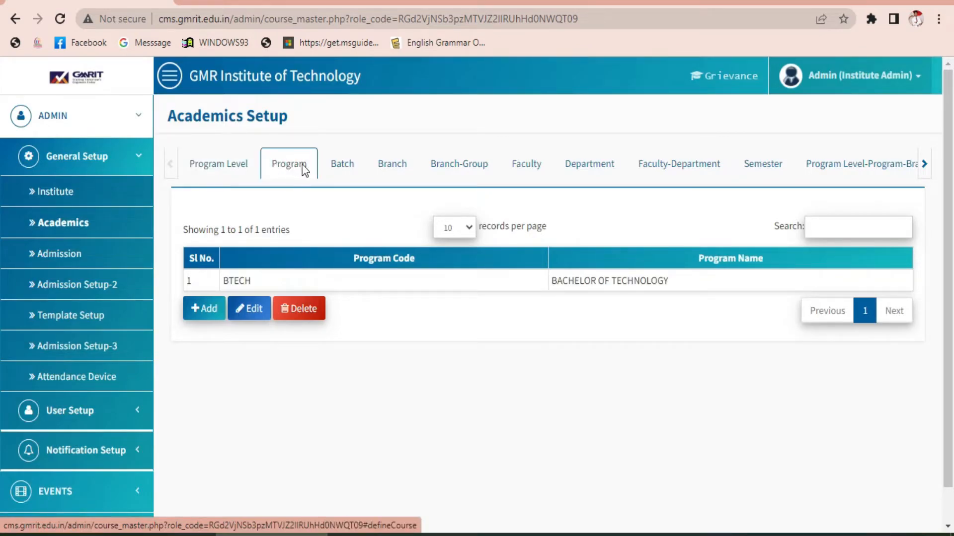
click(346, 166)
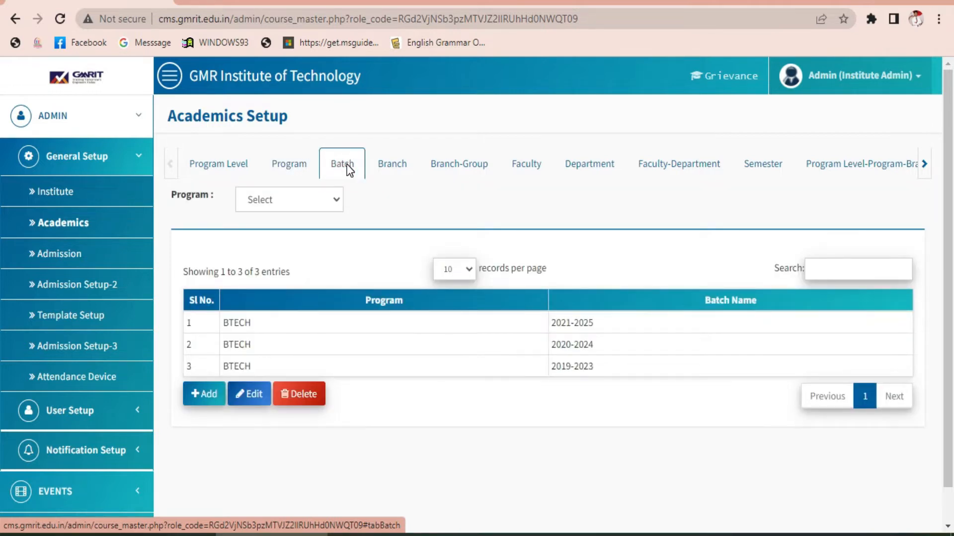
click(386, 173)
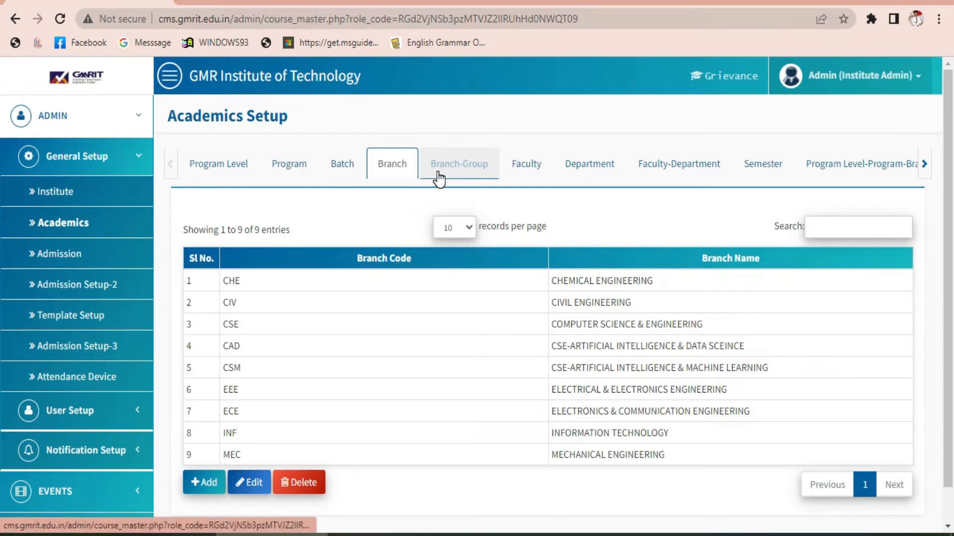
click(447, 171)
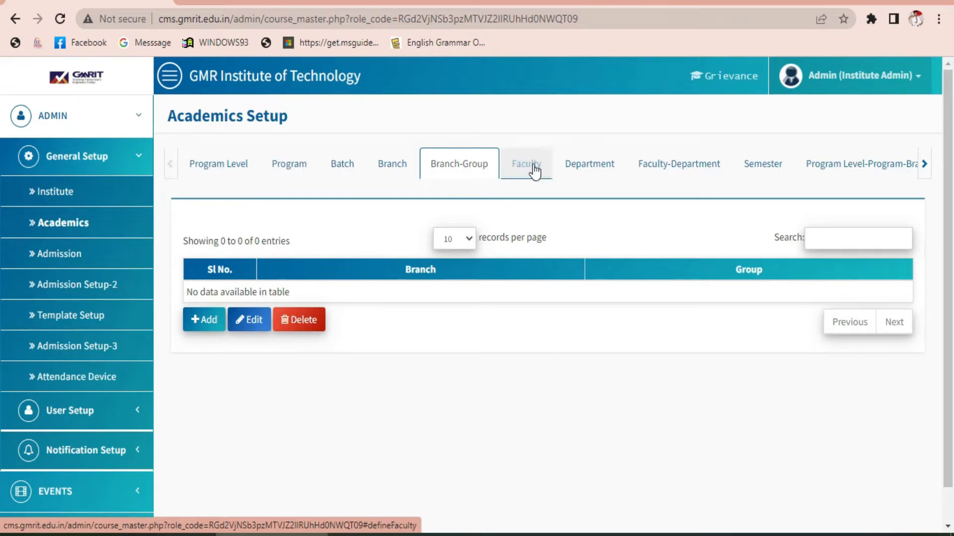
Review the faculty, department, faculty-department and semester sections of the academics setup
click(538, 172)
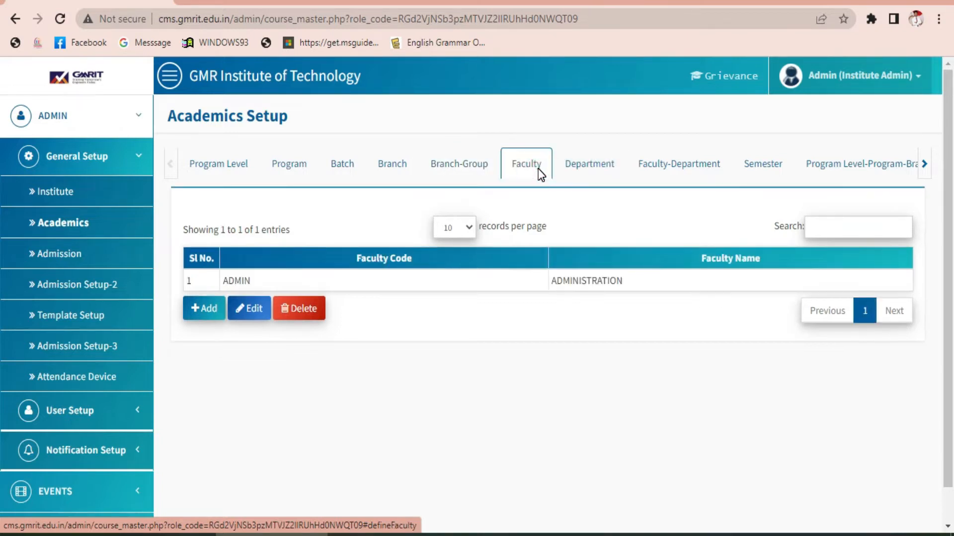
click(574, 170)
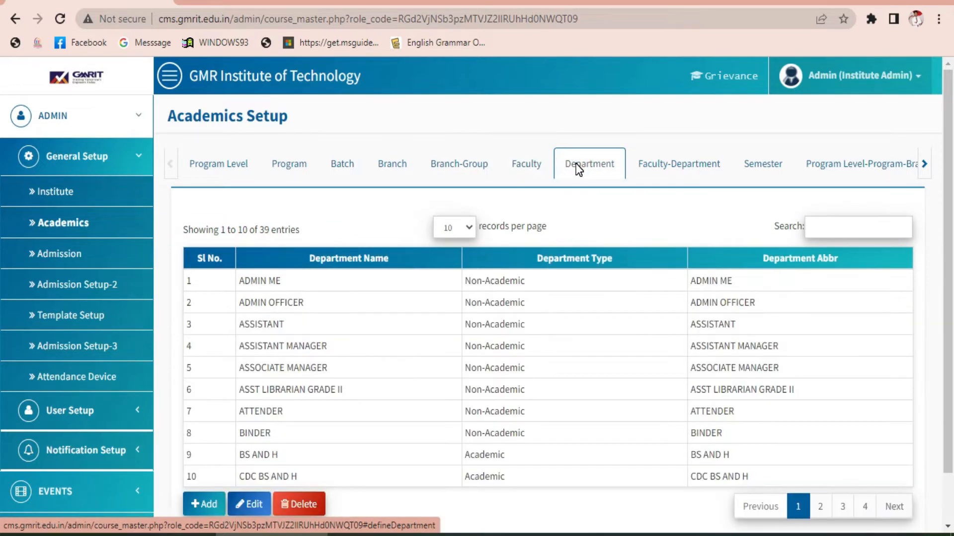
click(655, 174)
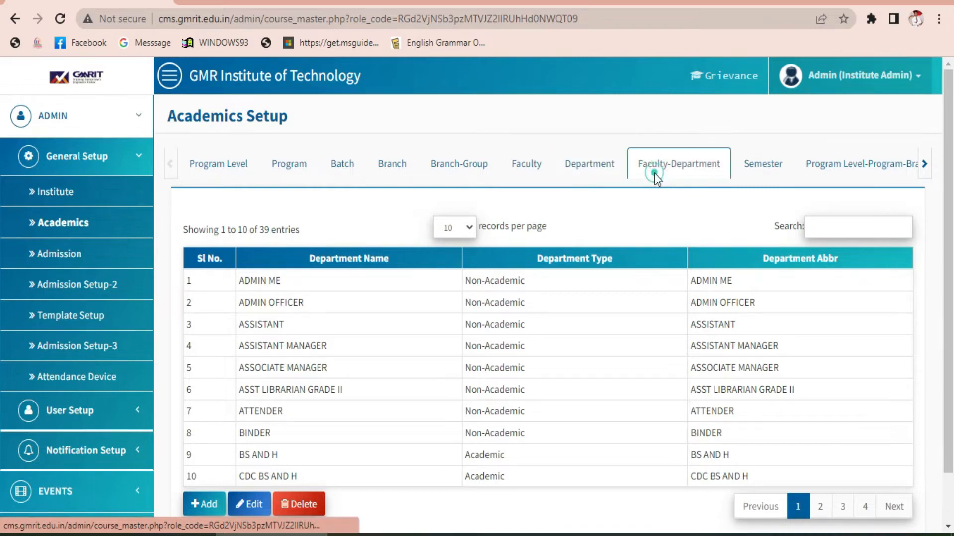
click(748, 169)
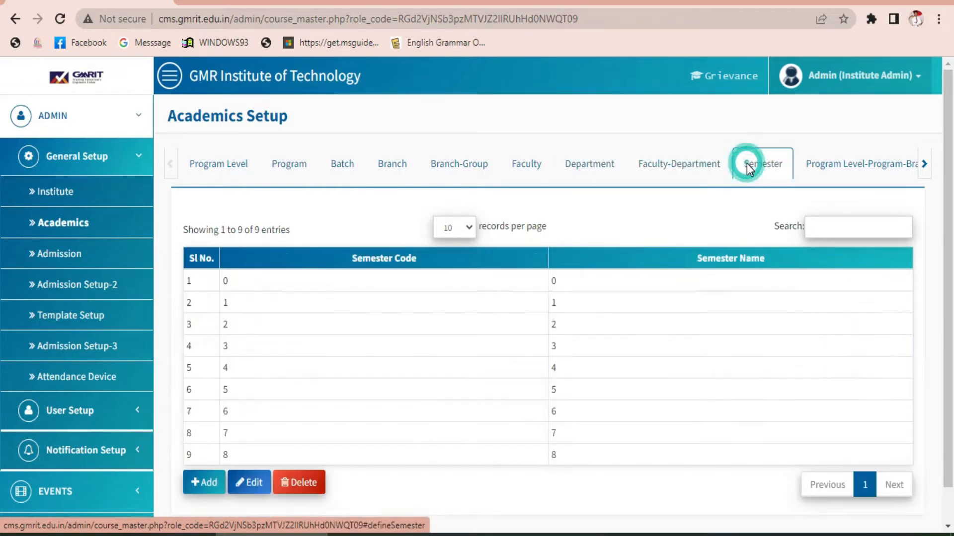
Review the Program Level-Program-Branch-Dept, Program-Semester and Department-Branch mappings, and return to the program level list
click(924, 163)
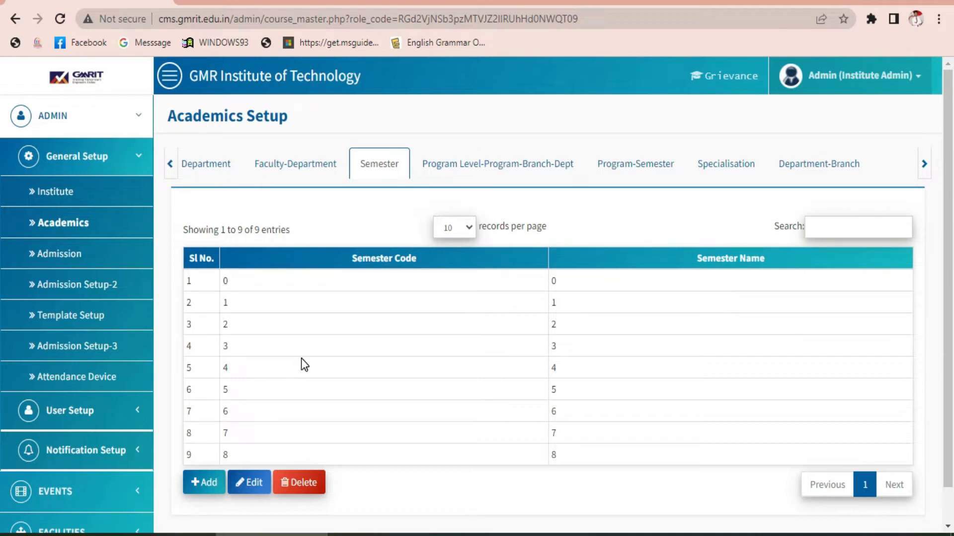
click(500, 182)
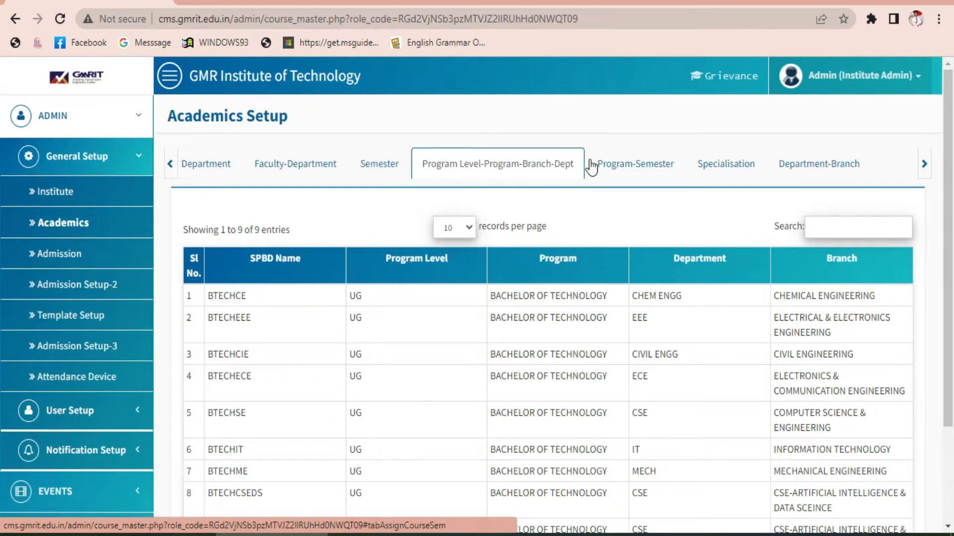
click(652, 173)
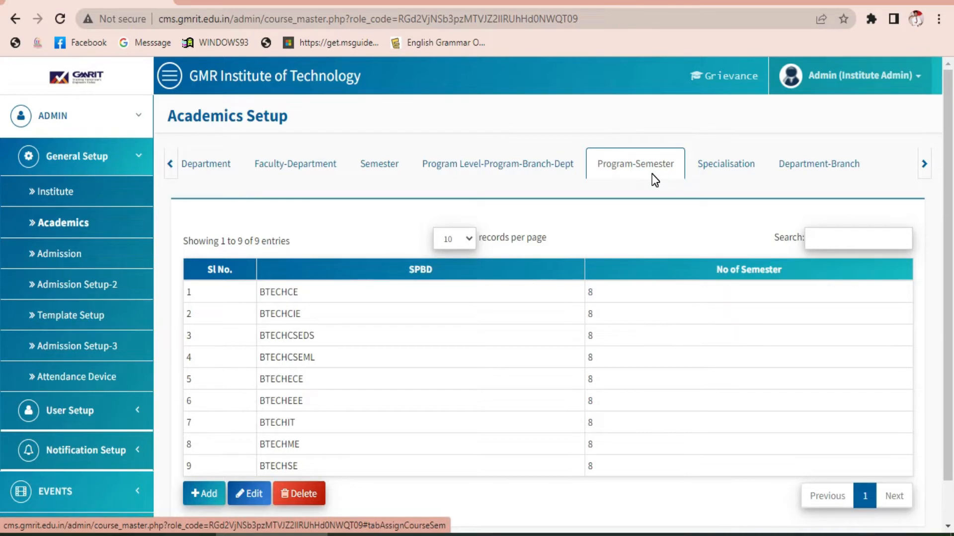
click(791, 168)
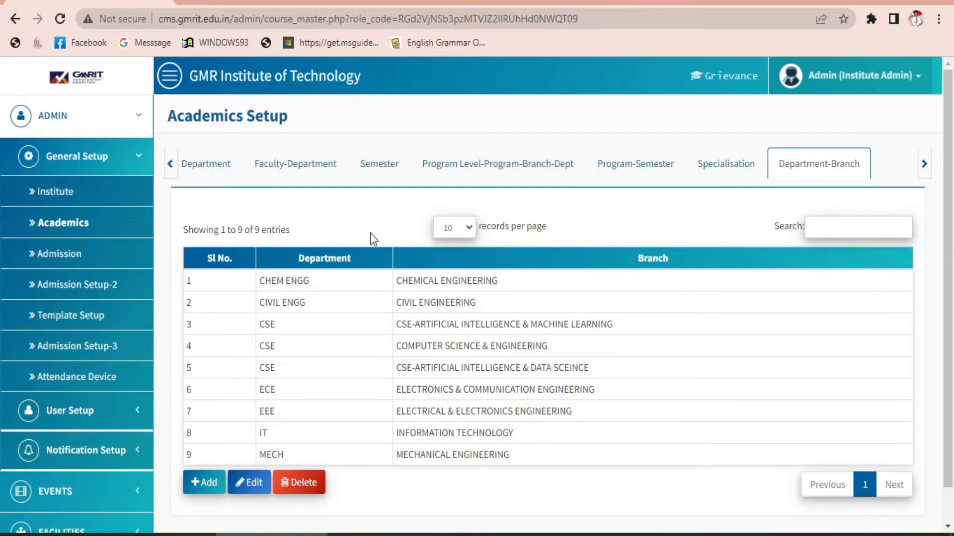
click(169, 164)
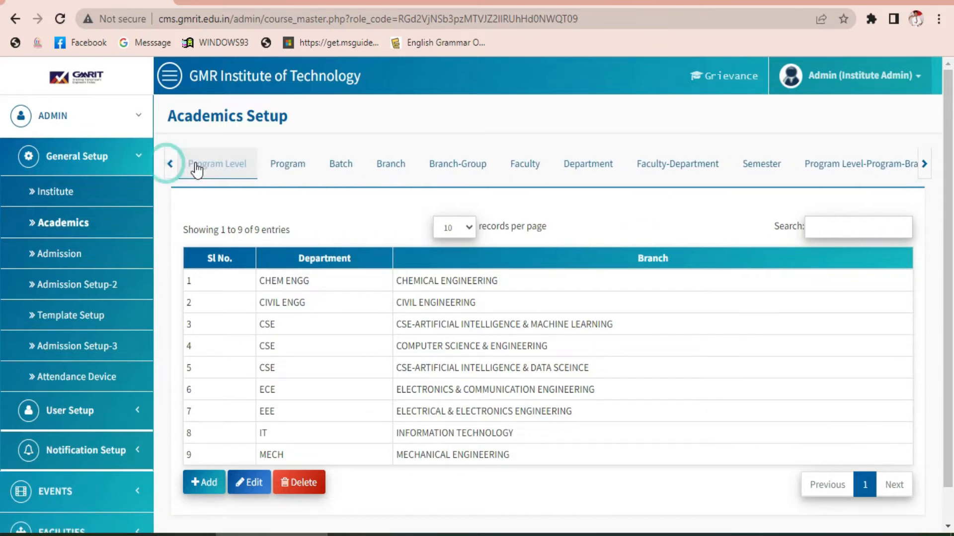
click(208, 166)
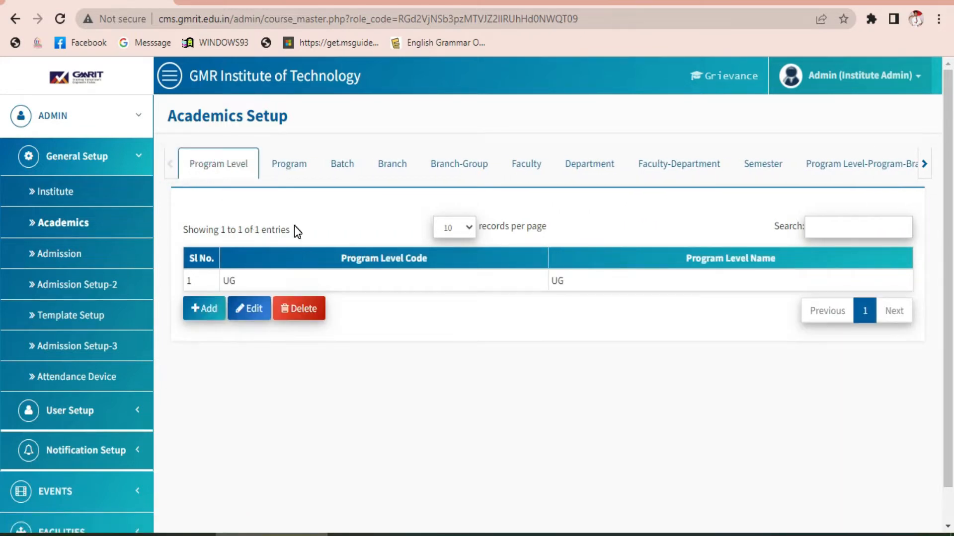
Open the general admission setup and filter the batch semester list to admission year 2021
drag(292, 230, 183, 230)
click(186, 230)
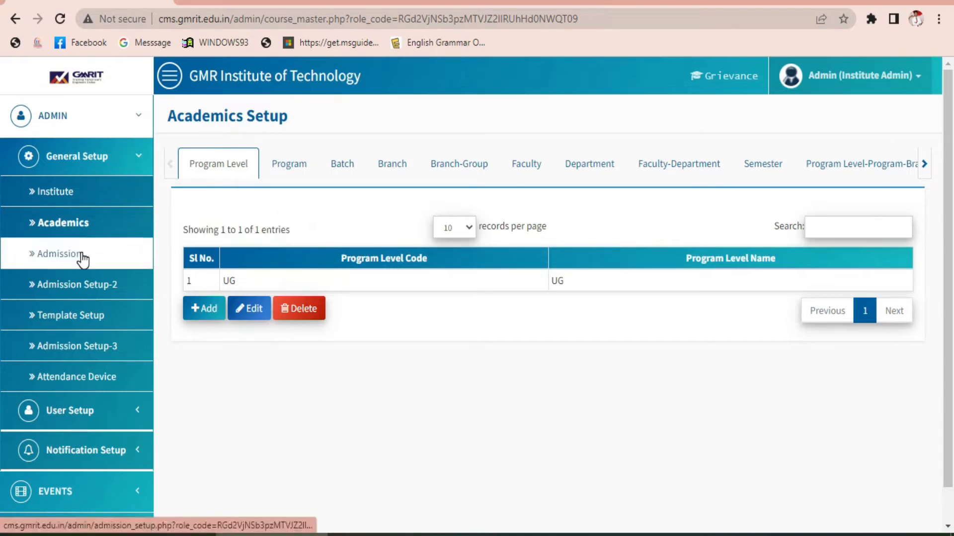
click(82, 257)
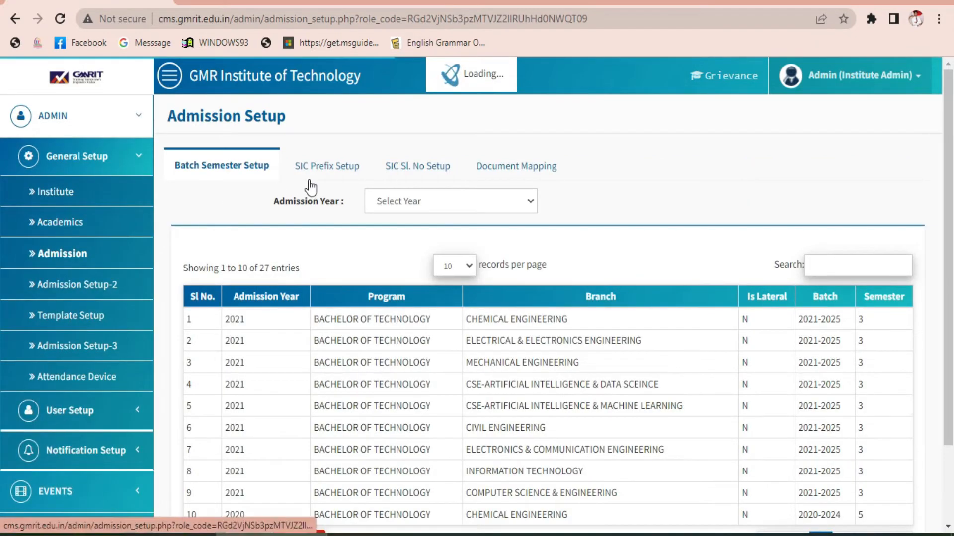
click(381, 204)
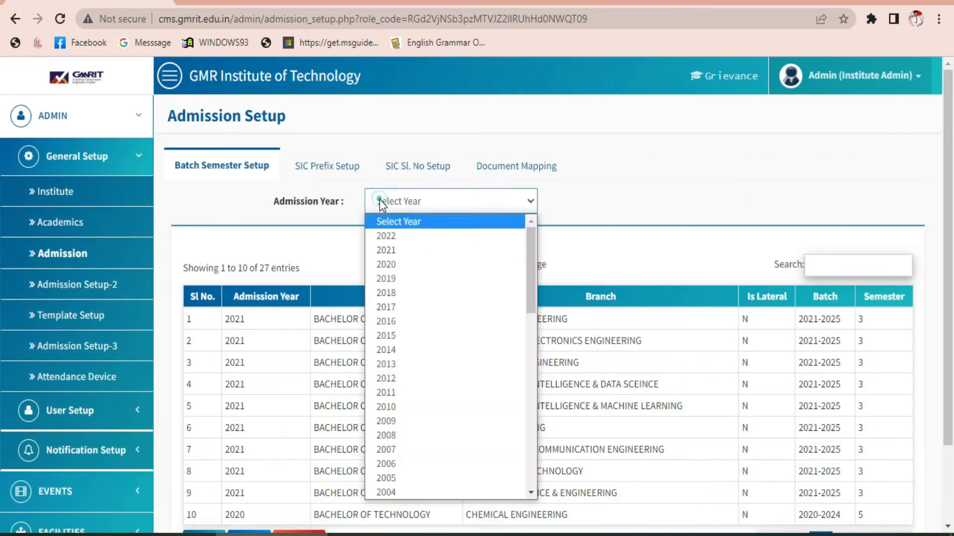
click(393, 250)
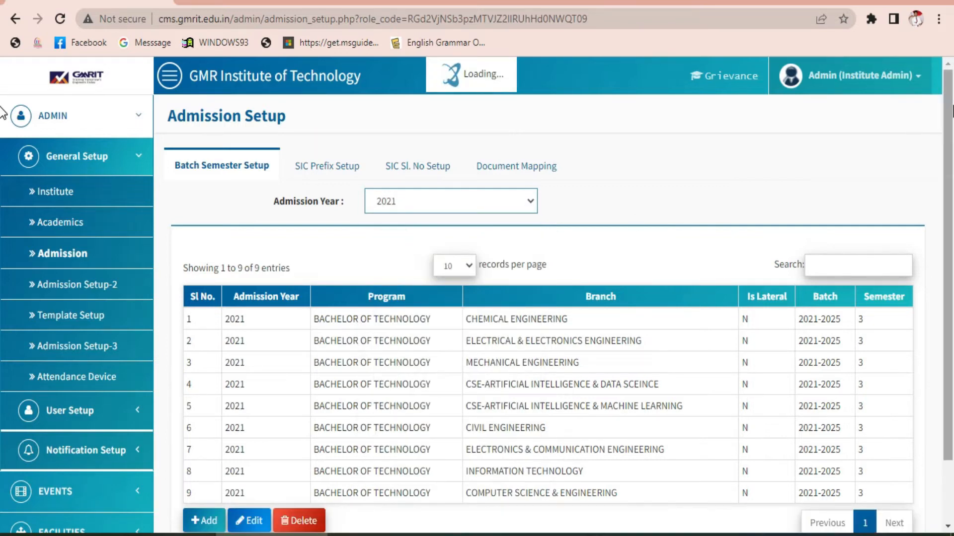
scroll(433, 335, down, 3)
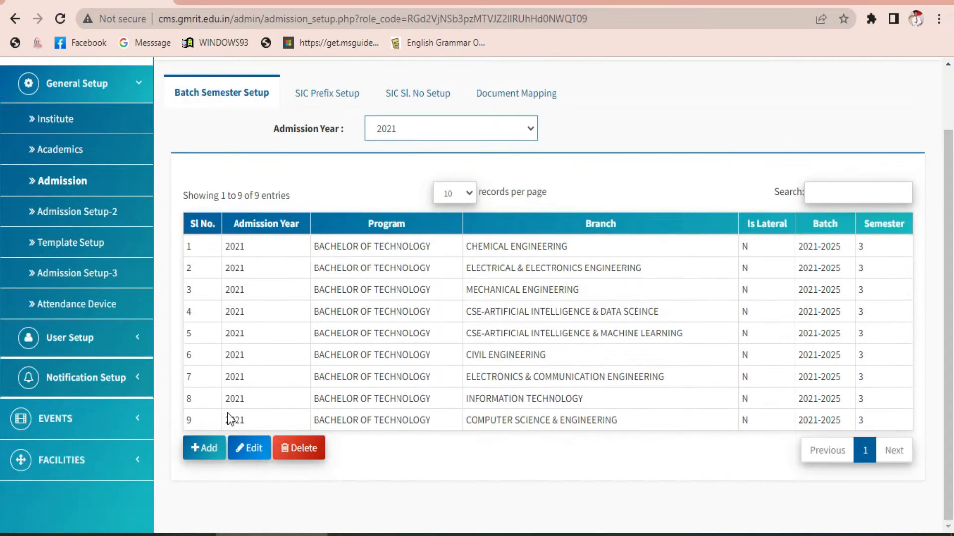
Inspect the form for adding a batch semester with program BACHELOR OF TECHNOLOGY, checking the branch, lateral, batch and semester options, without saving
click(200, 449)
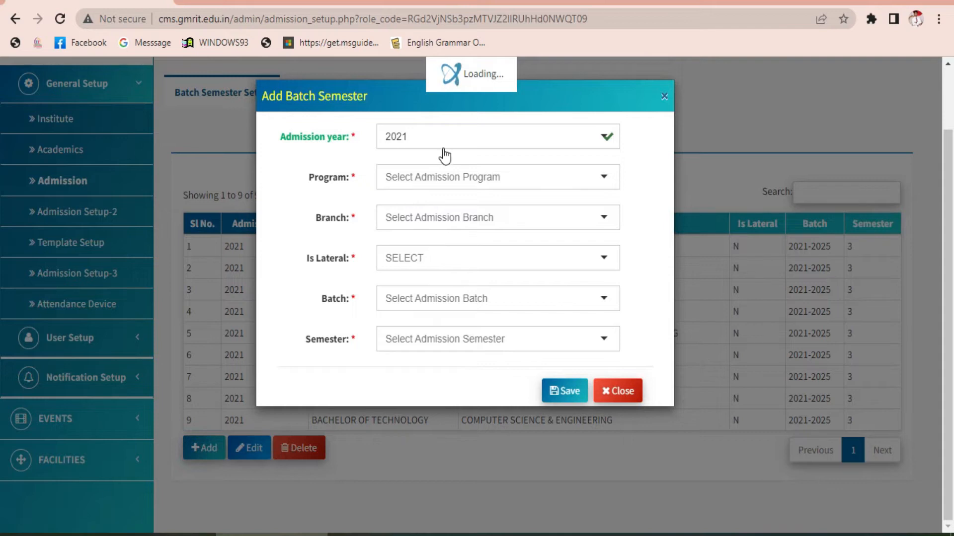
click(448, 174)
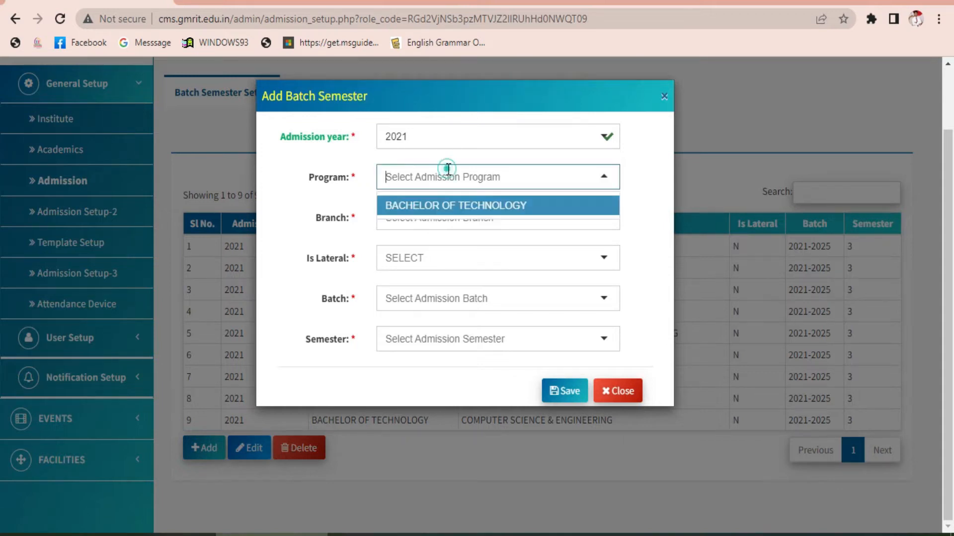
click(448, 205)
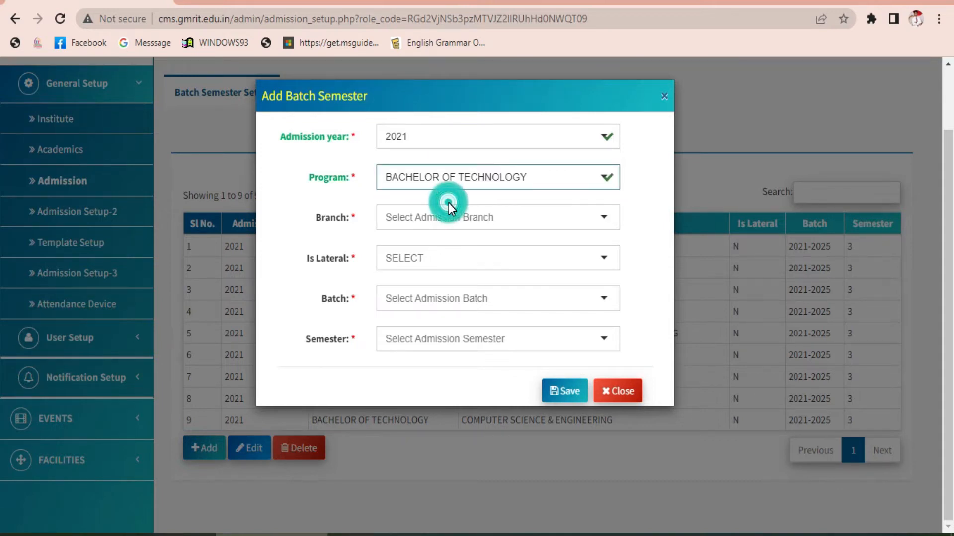
click(450, 221)
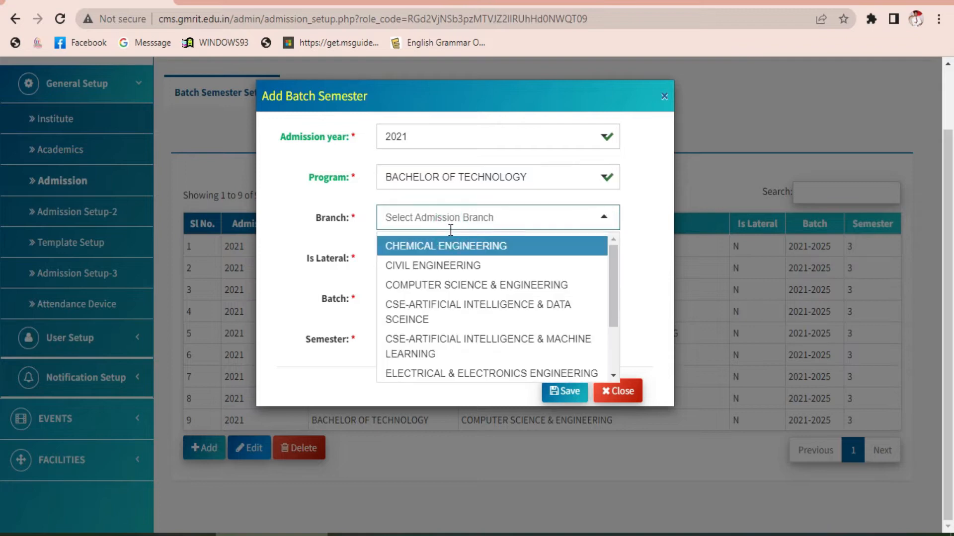
click(449, 226)
click(454, 262)
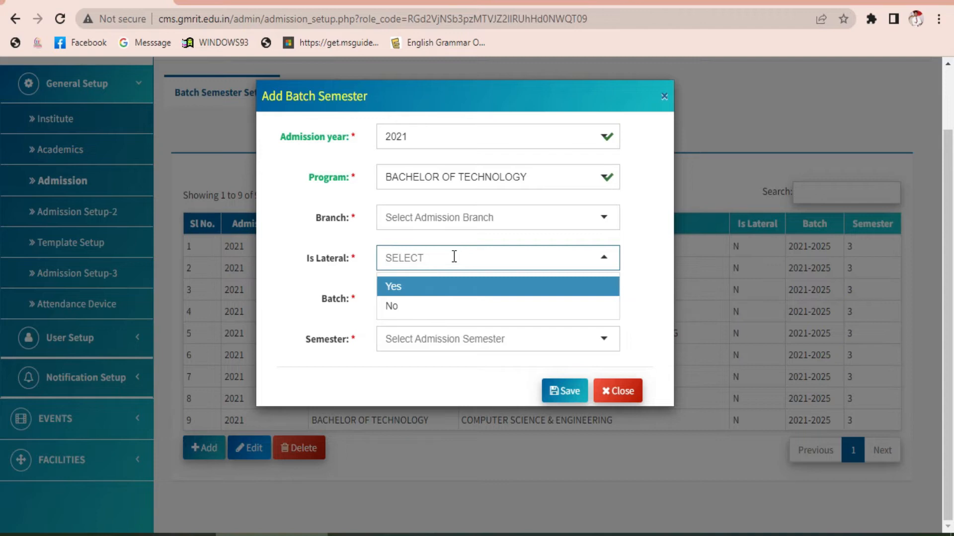
click(454, 257)
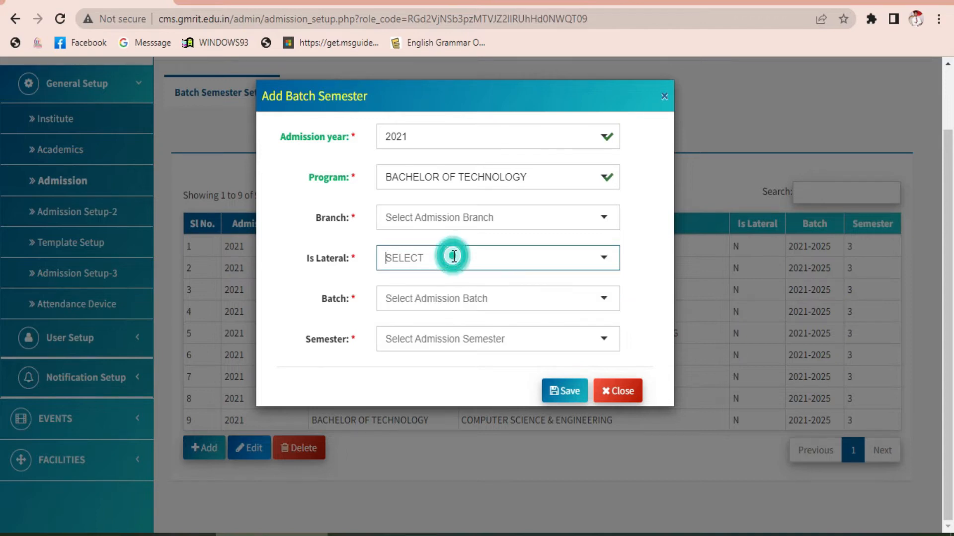
click(453, 304)
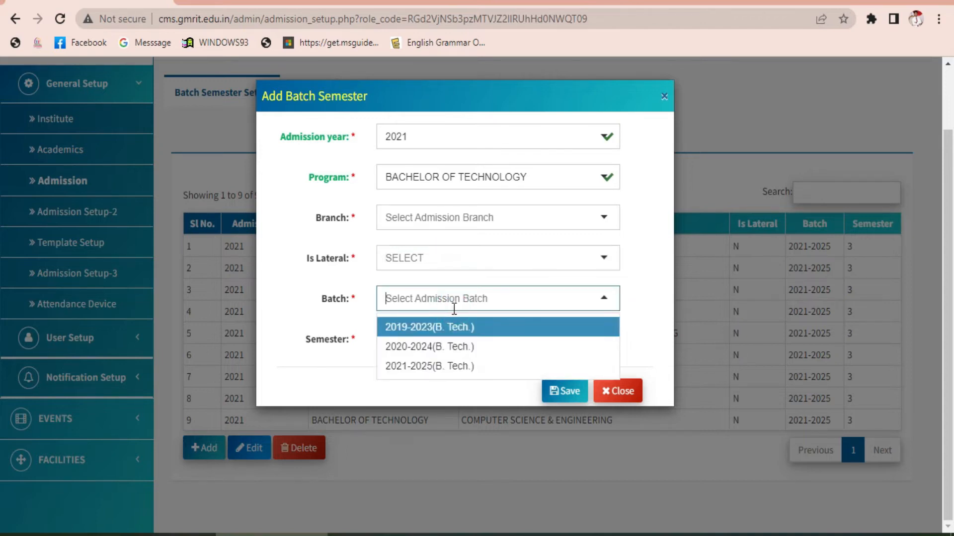
click(454, 301)
click(465, 340)
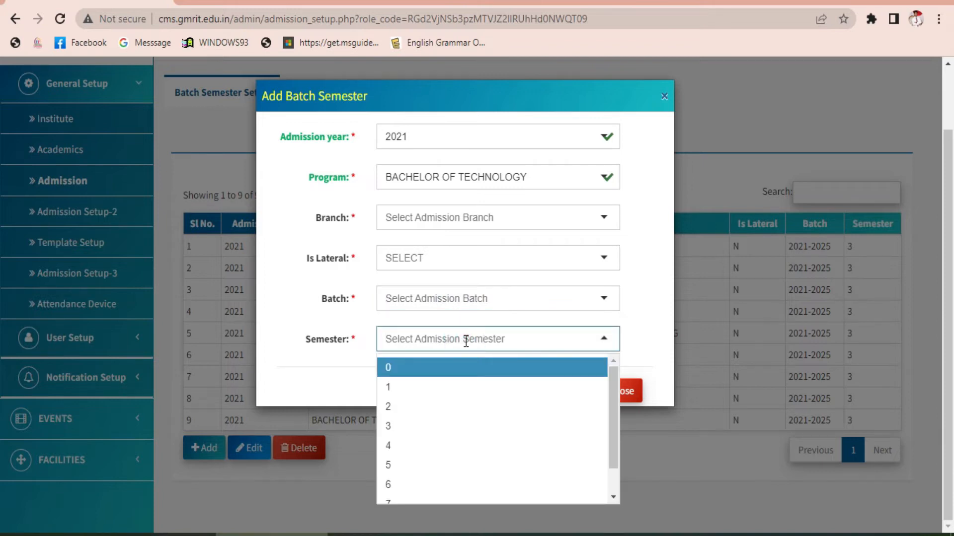
click(639, 322)
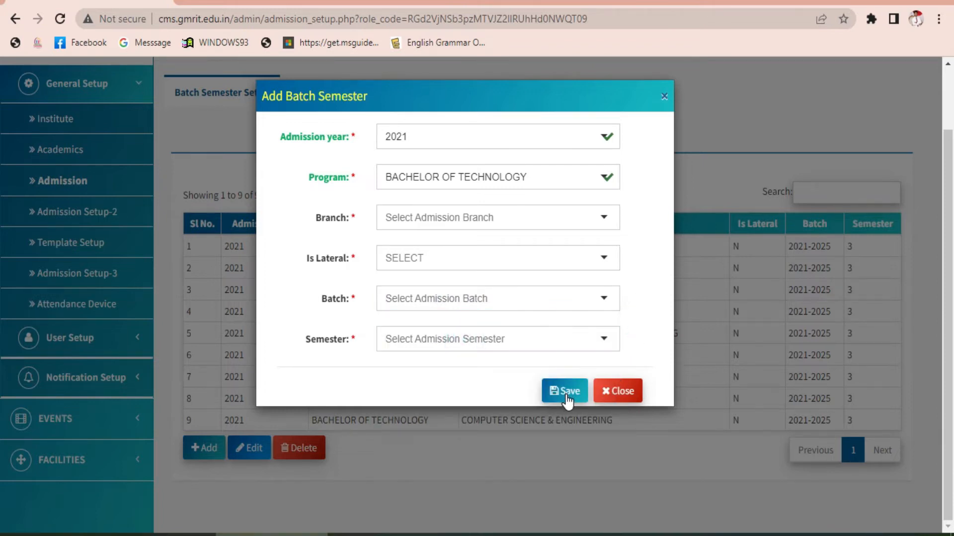
click(614, 395)
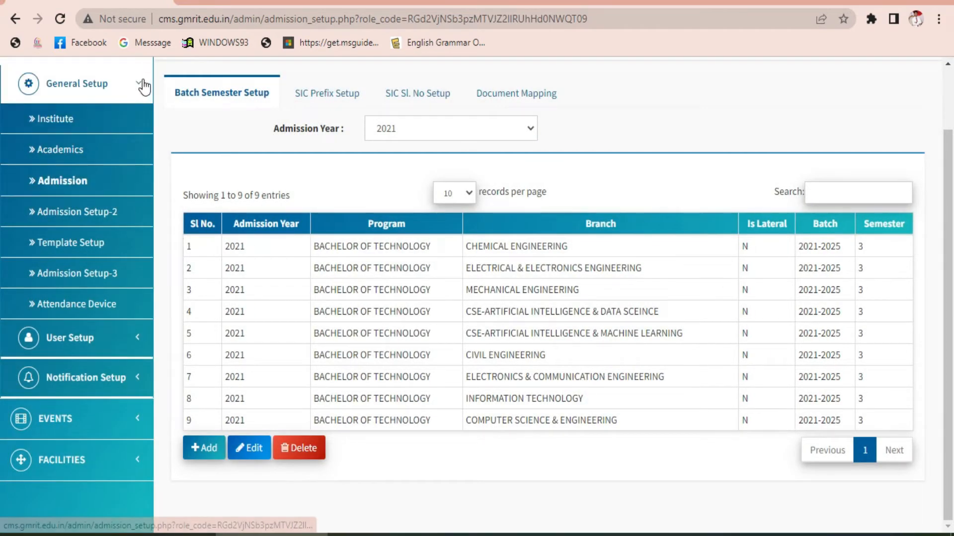
Collapse the general setup section, consult the outline of setup stages in PowerPoint, and return to the admission setup in Chrome
click(144, 86)
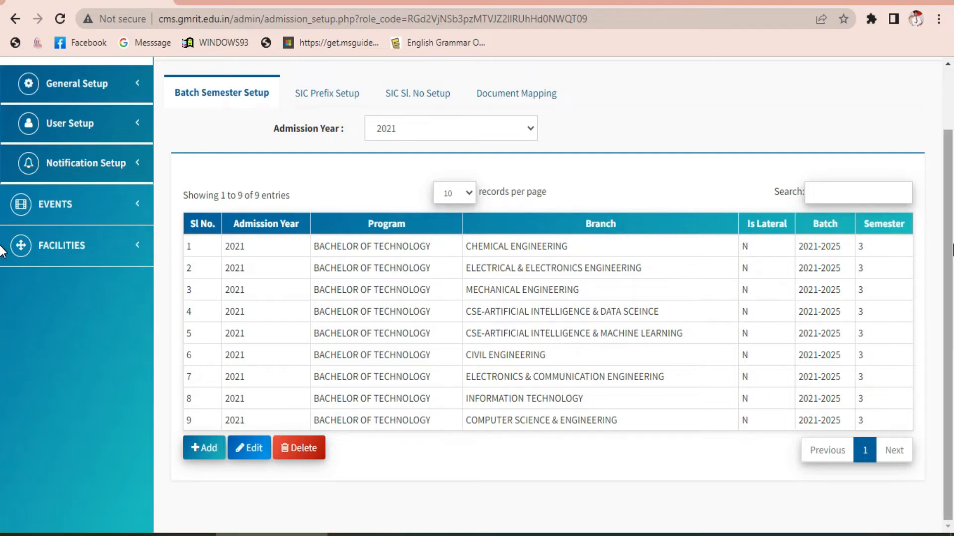
scroll(952, 249, up, 2)
key(alt+Tab)
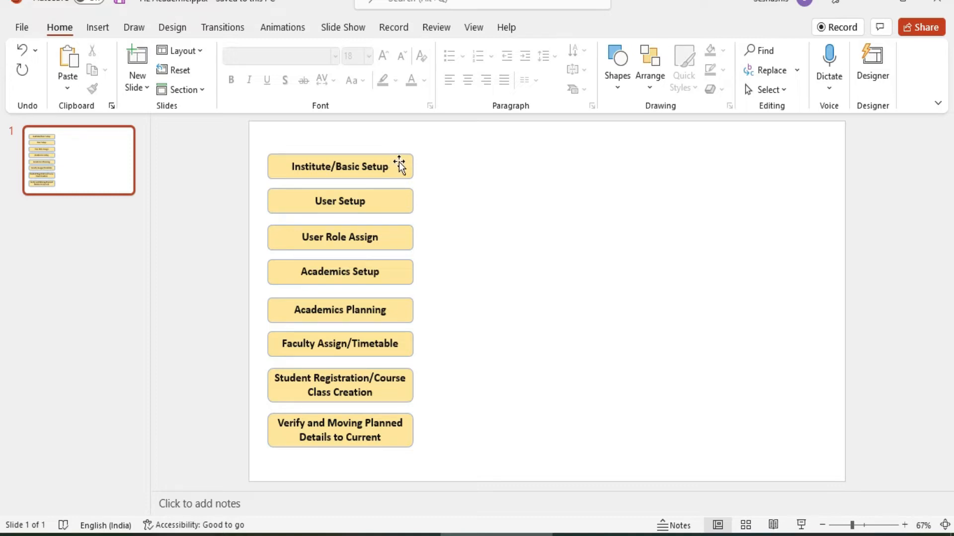
key(alt+Tab)
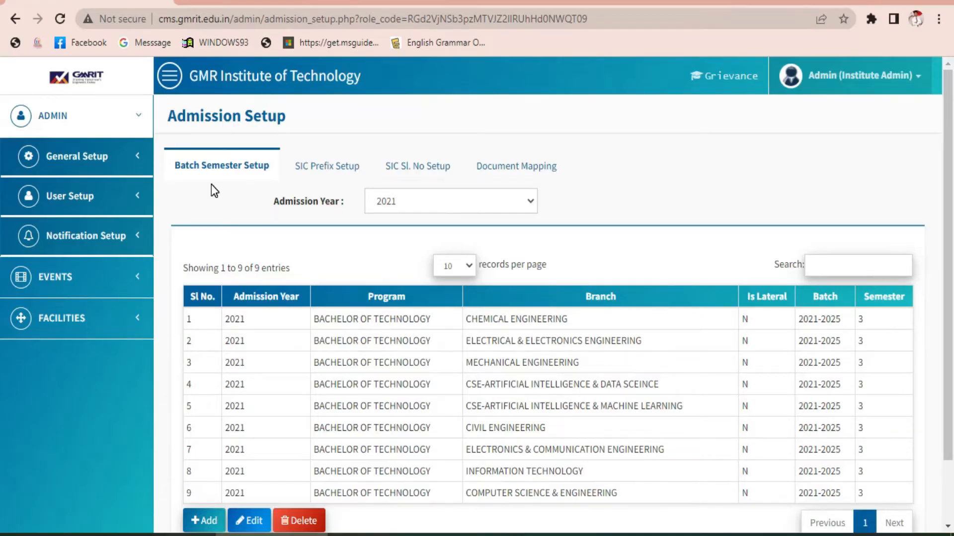
Open user management under user setup and review the user definition, usergroup assignment, student and employee sections
click(135, 208)
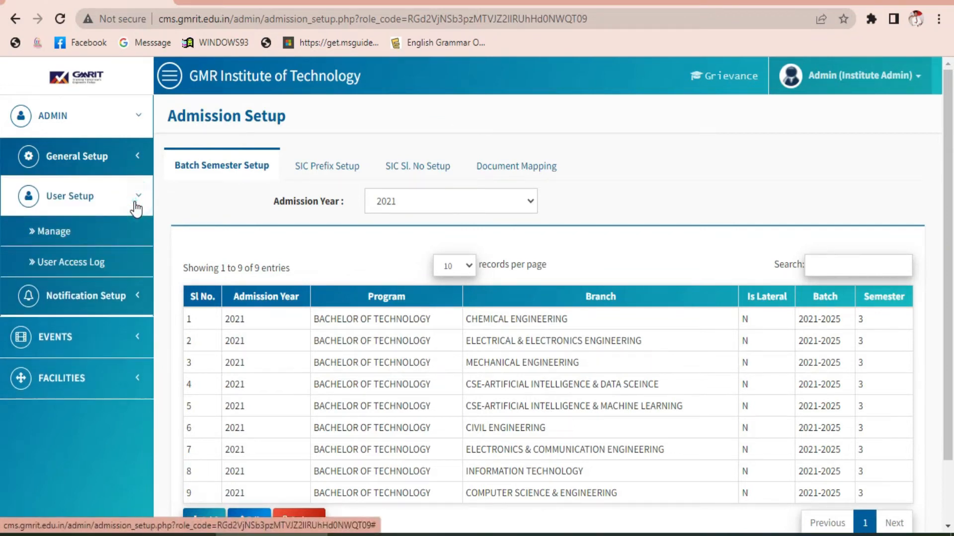
click(119, 241)
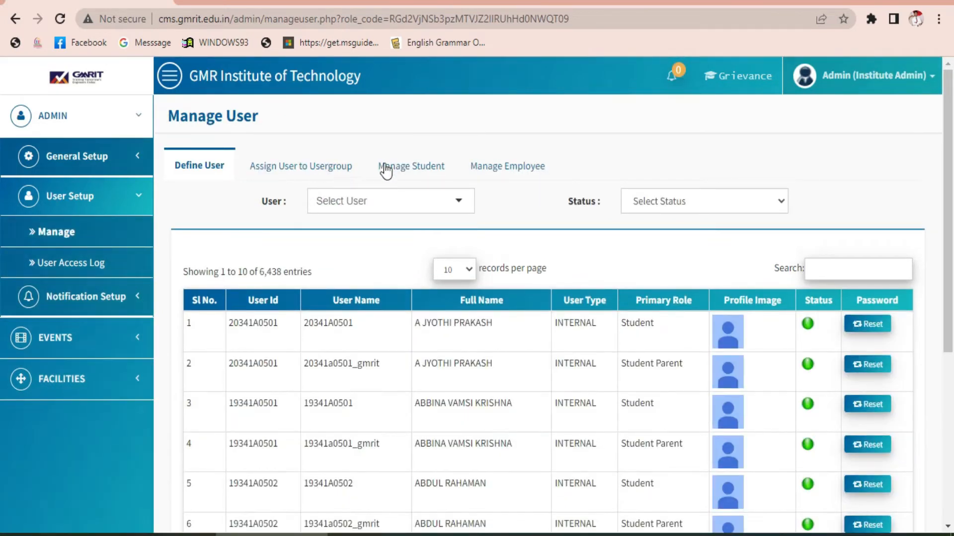
click(283, 172)
click(404, 172)
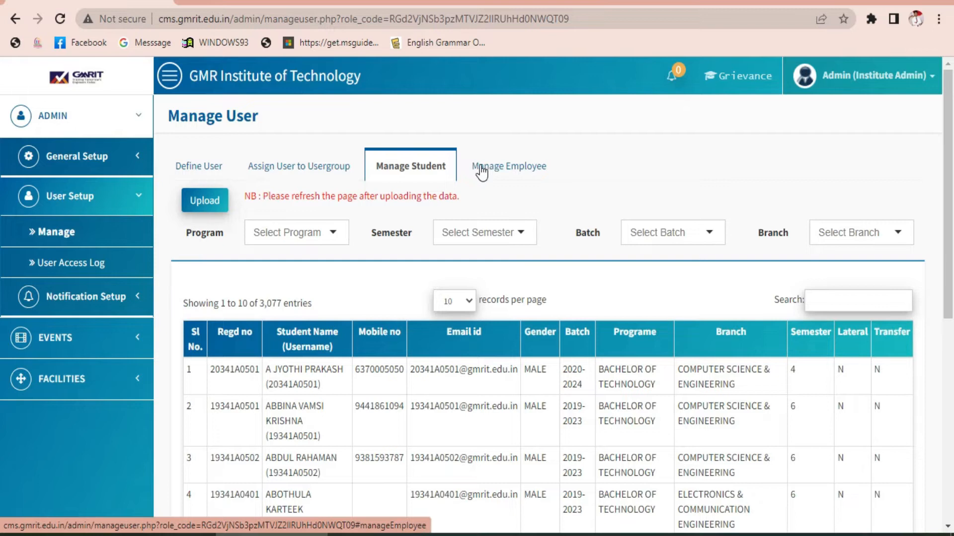
click(481, 169)
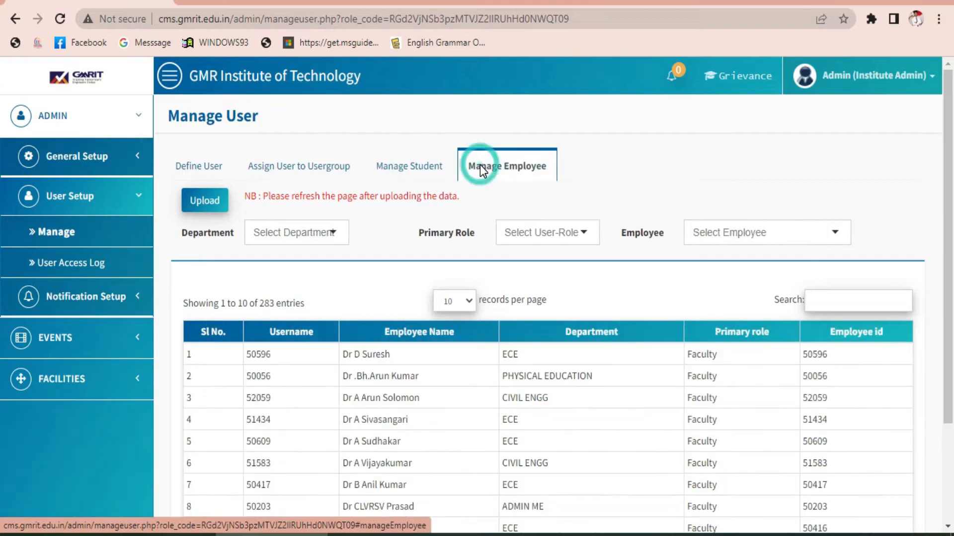
Open the student data Excel upload from student management and choose course BACHELOR OF TECH and batch 2021-2025
click(417, 171)
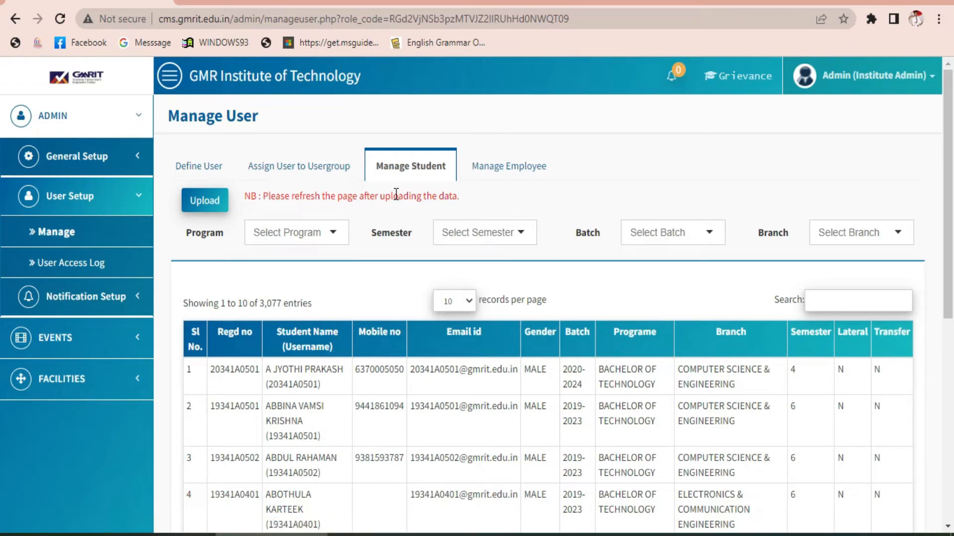
click(208, 201)
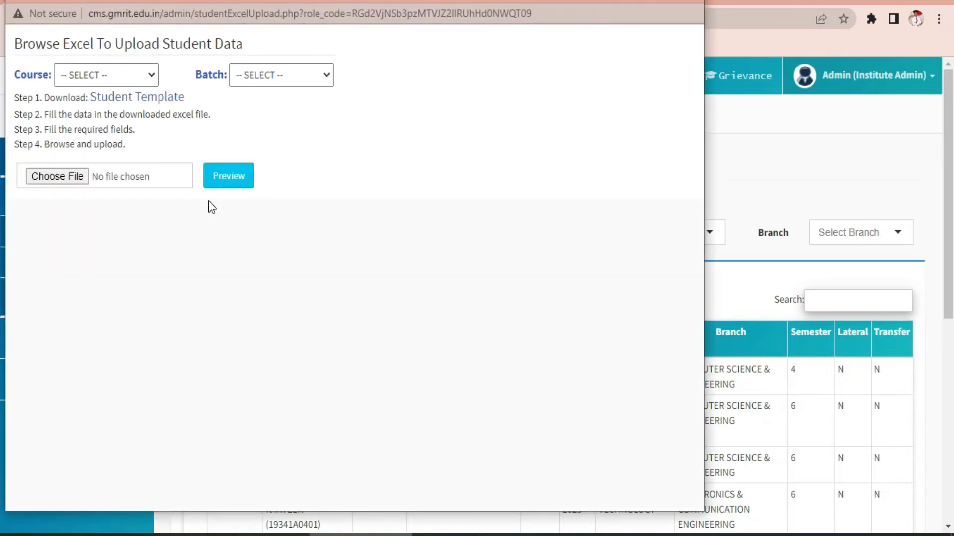
click(145, 75)
click(132, 112)
click(280, 74)
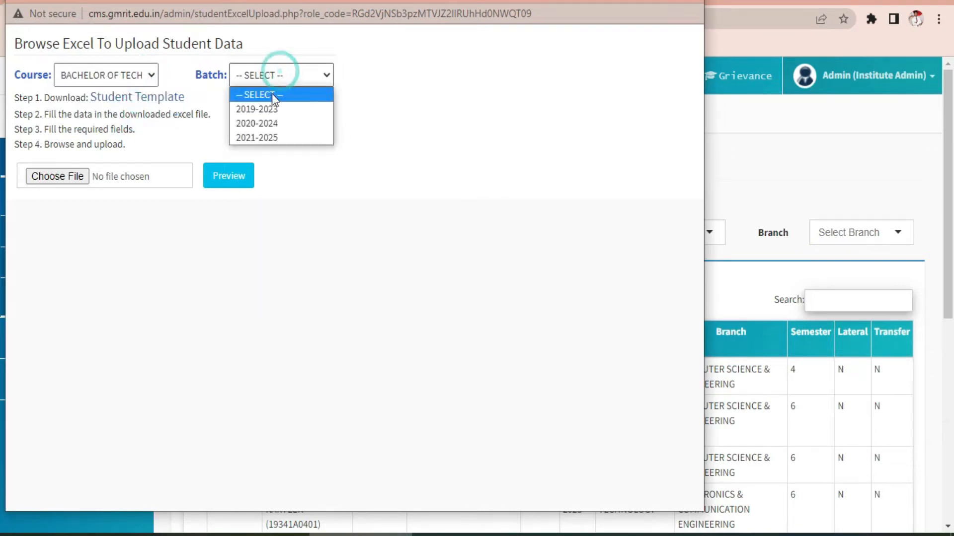
click(266, 139)
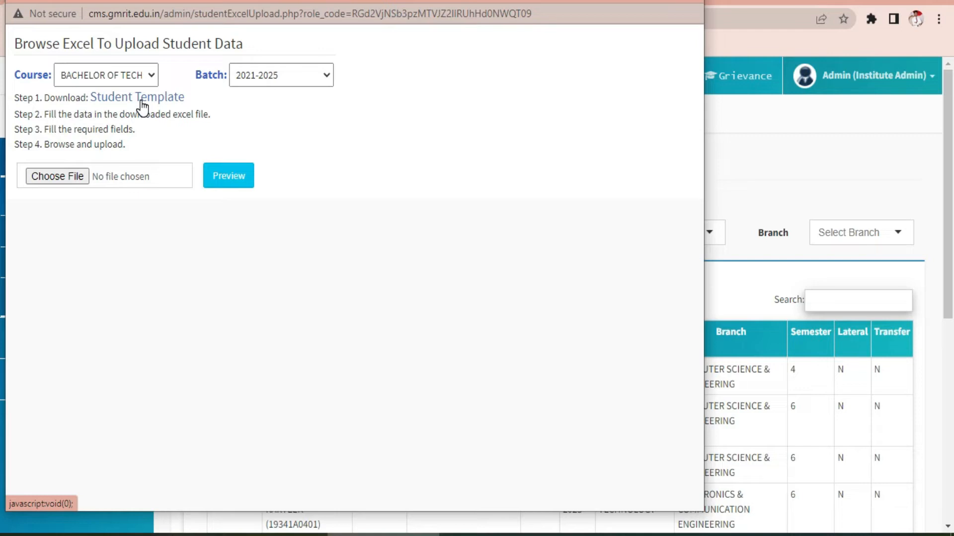
Download the student template, open it in Excel at full size, and select the first empty registration number cell
click(143, 100)
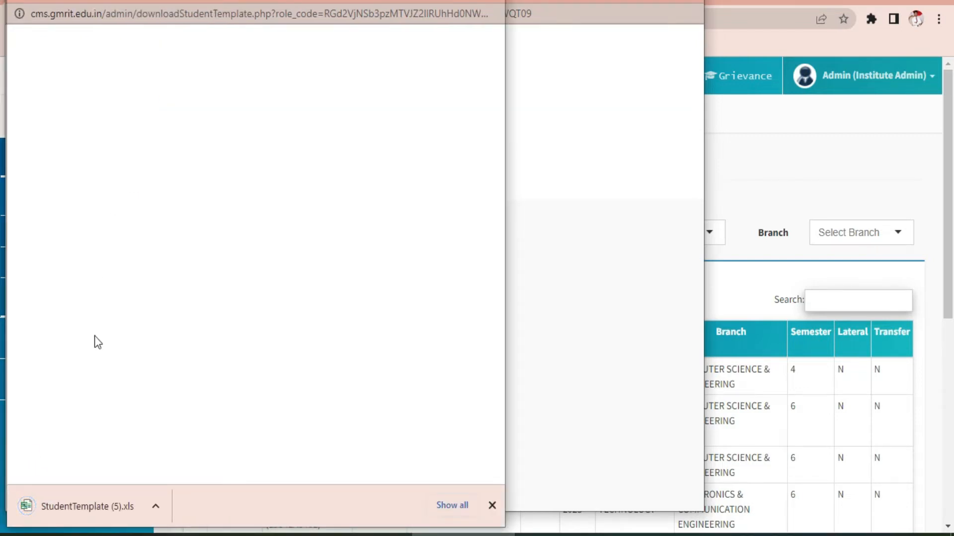
click(89, 499)
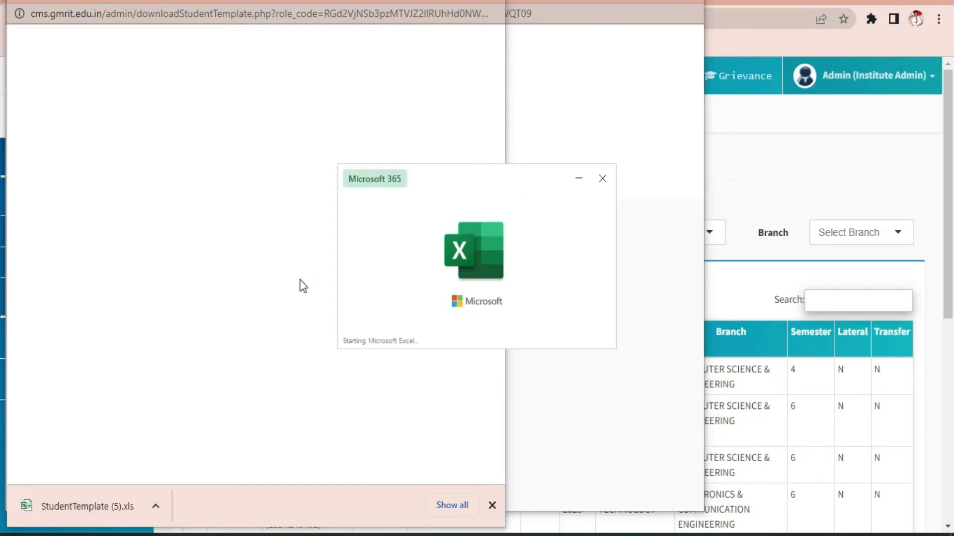
click(488, 1)
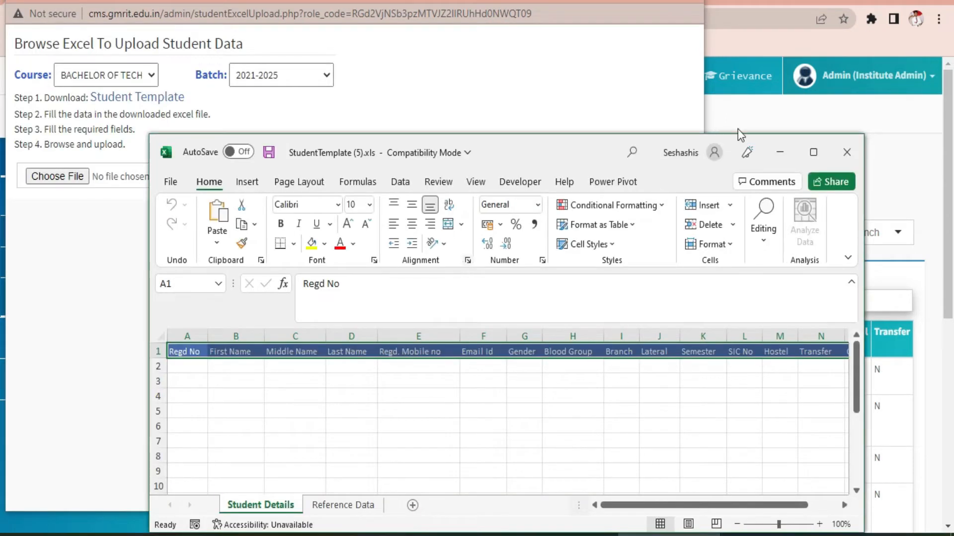
click(823, 146)
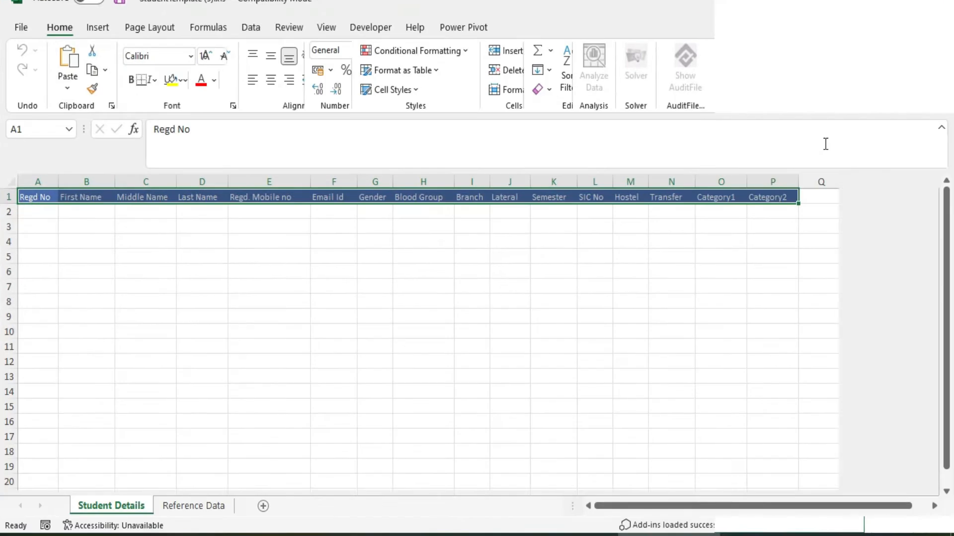
click(47, 212)
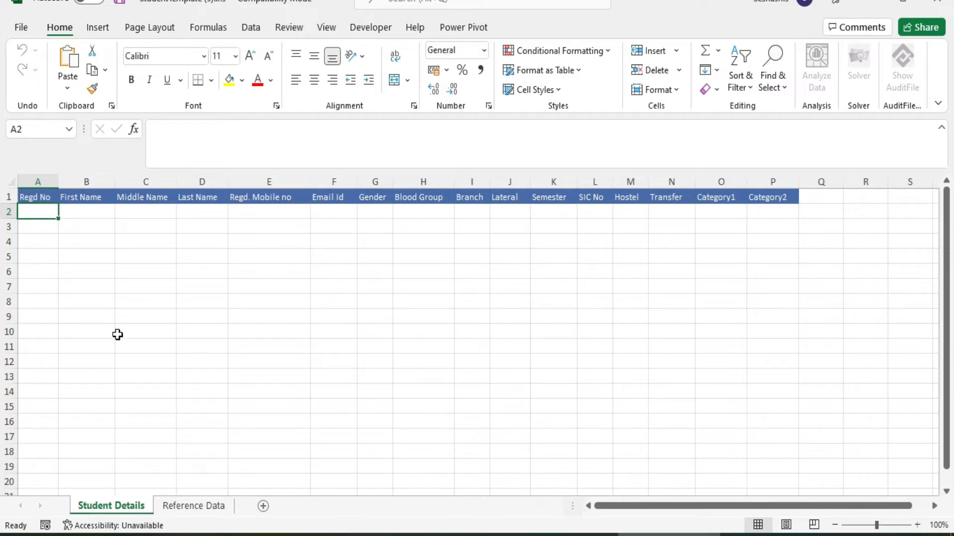
Examine the template's Reference Data sheet, going through its columns from Gender to Category2
click(193, 508)
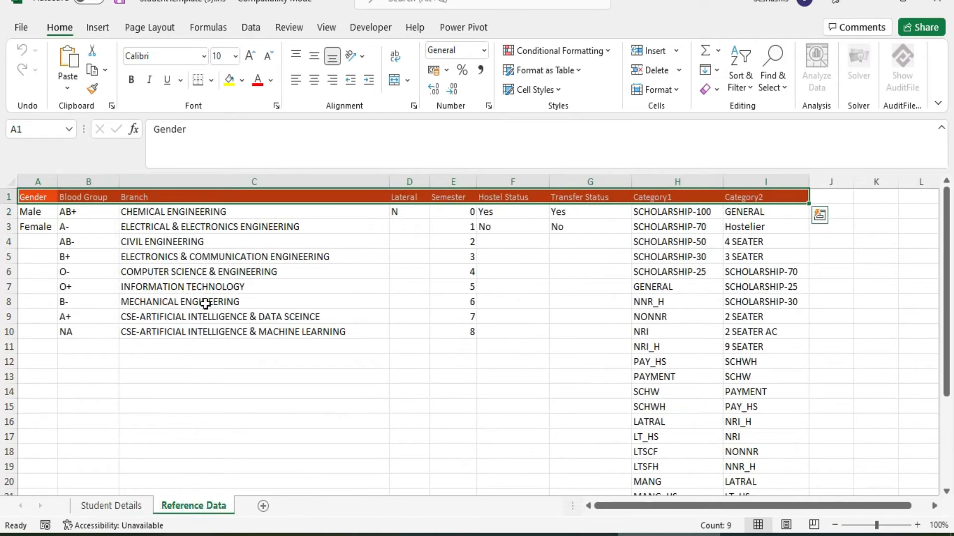
key(Up)
key(Down)
key(Down)
key(Up)
key(Up)
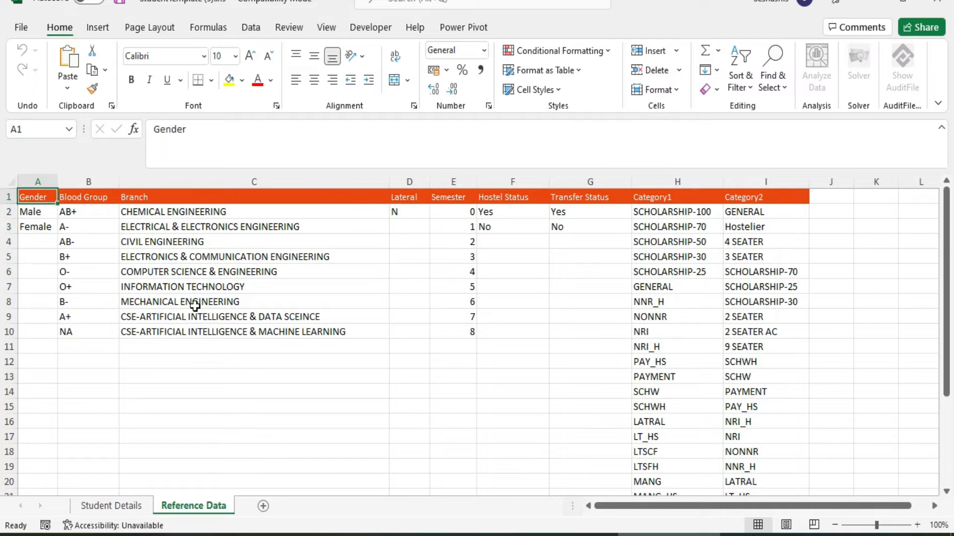
key(Right)
key(Right)
key(Right)
key(Right)
key(Right)
key(Right)
key(Right)
key(Right)
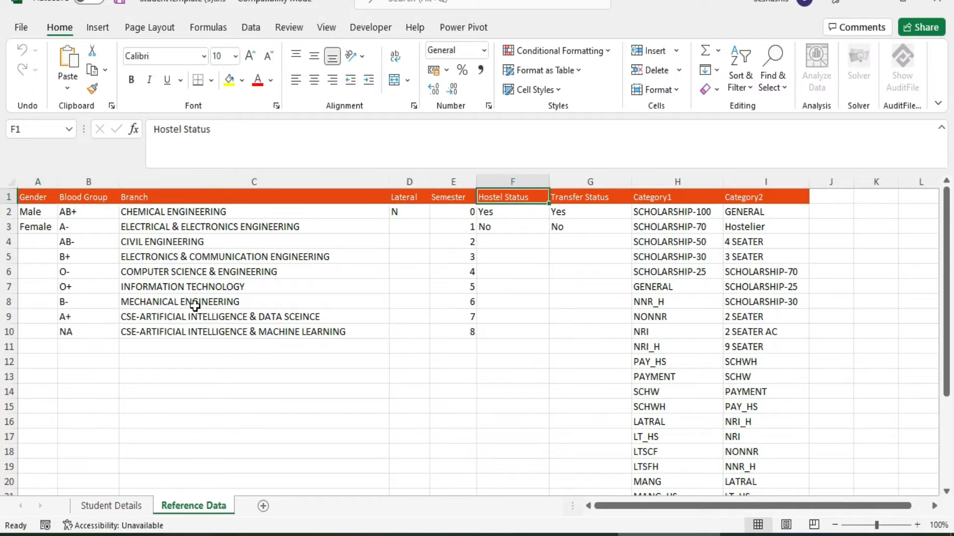
key(Down)
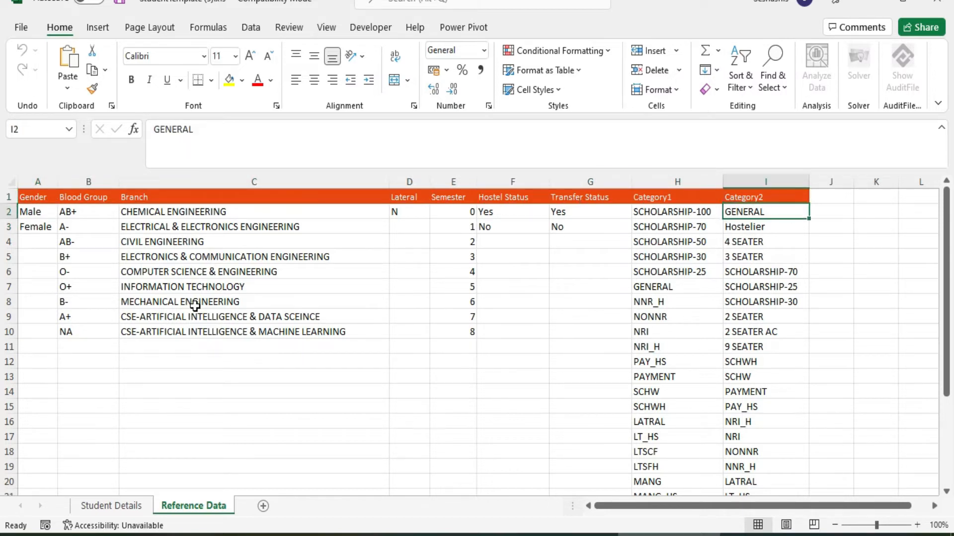
Go back across the reference columns to Gender, return to the Student Details sheet and close the student template
key(Left)
key(Left)
key(Left)
key(Left)
key(Left)
key(Left)
key(Left)
key(Left)
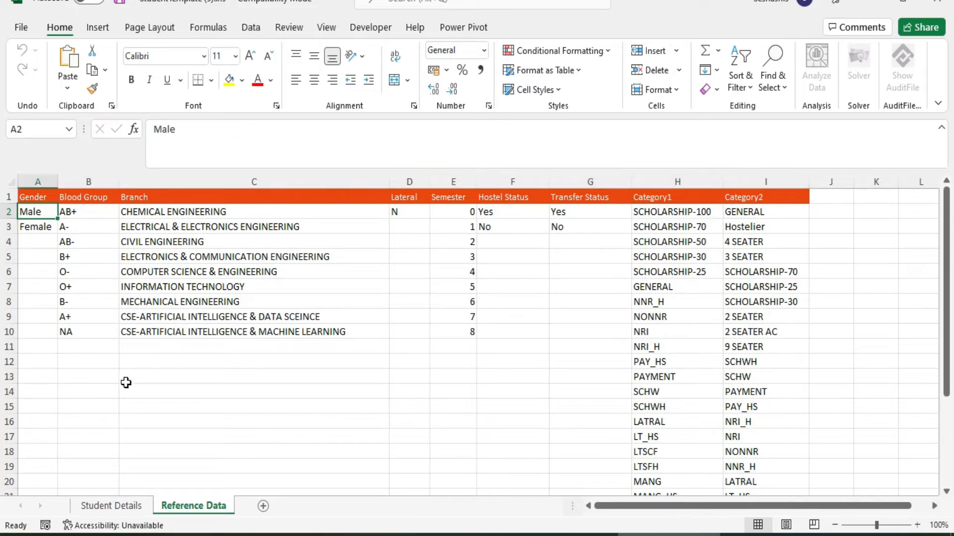
click(111, 505)
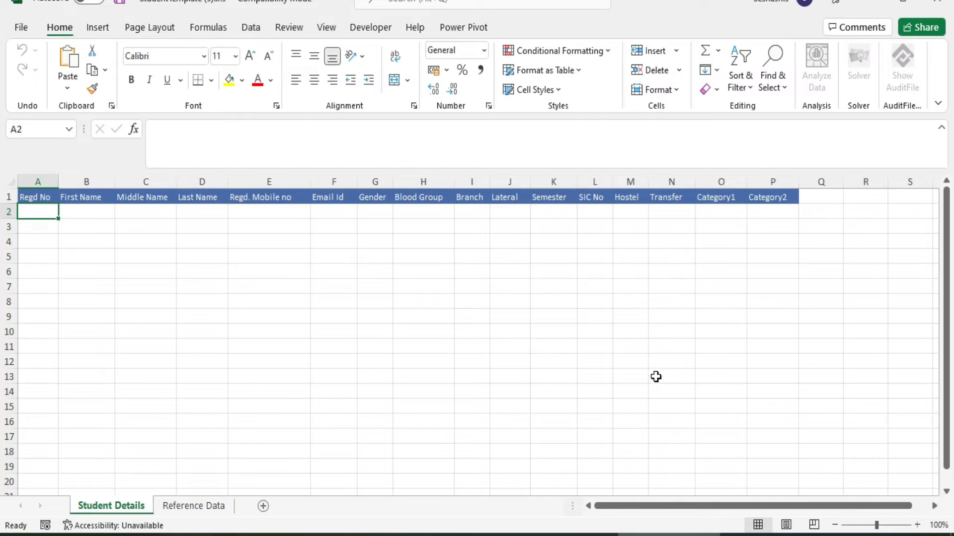
click(925, 2)
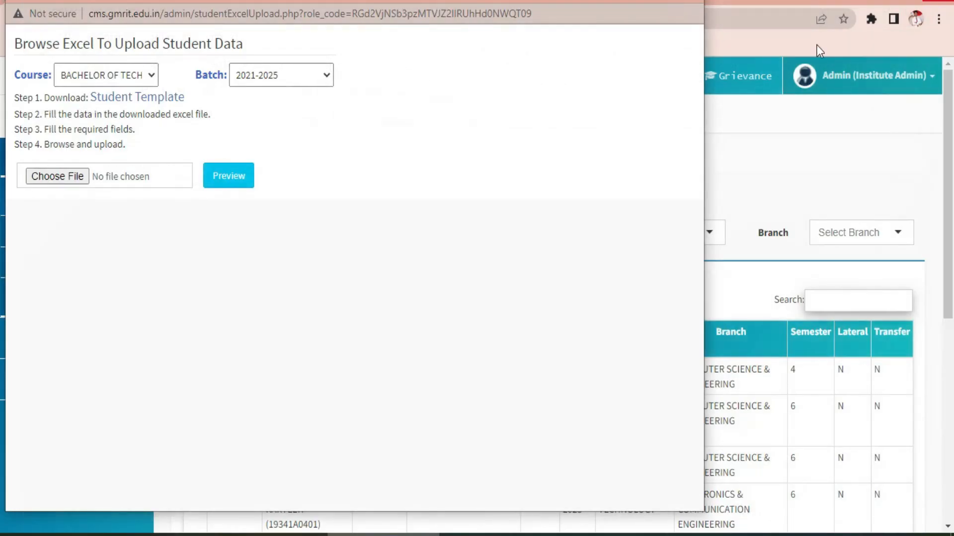
Select the file StudentTemplate 2021-25.xls for the student data upload and preview its records
click(59, 181)
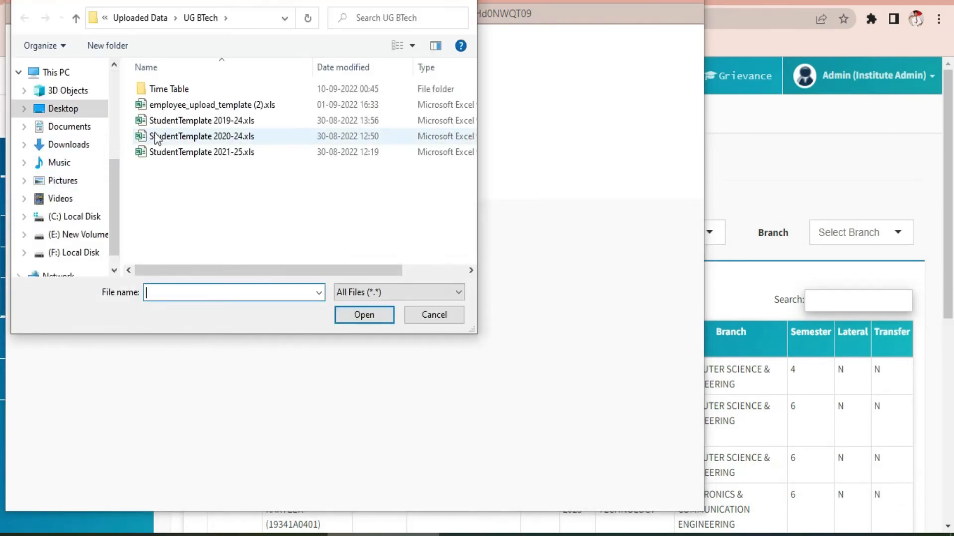
double_click(189, 152)
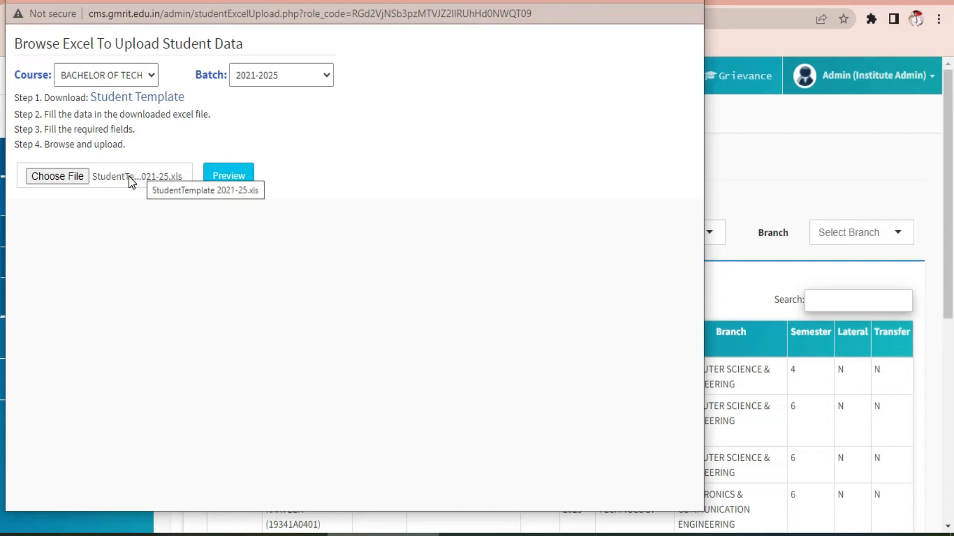
click(224, 179)
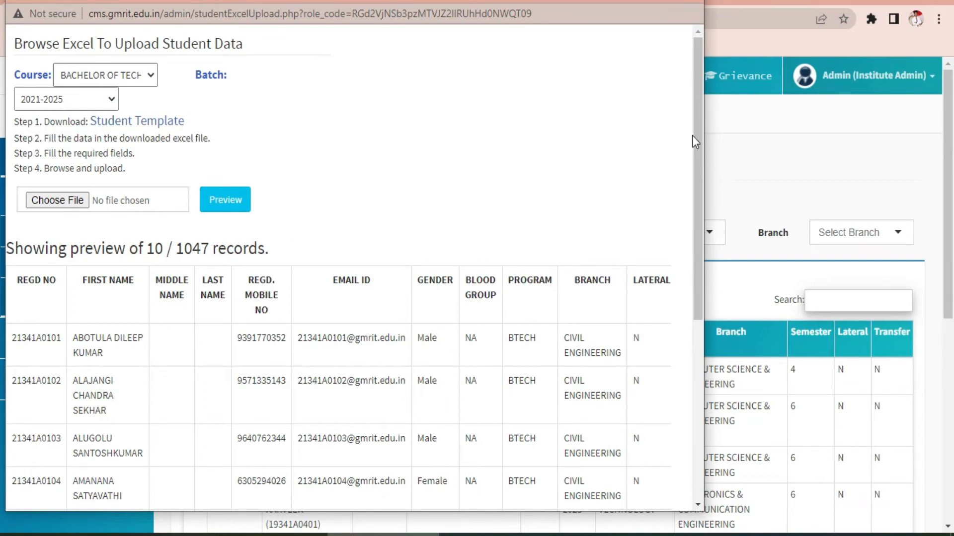
Examine the previewed student records across all columns from Regd No to Category2, and close the upload window
drag(695, 136, 699, 341)
scroll(686, 159, up, 4)
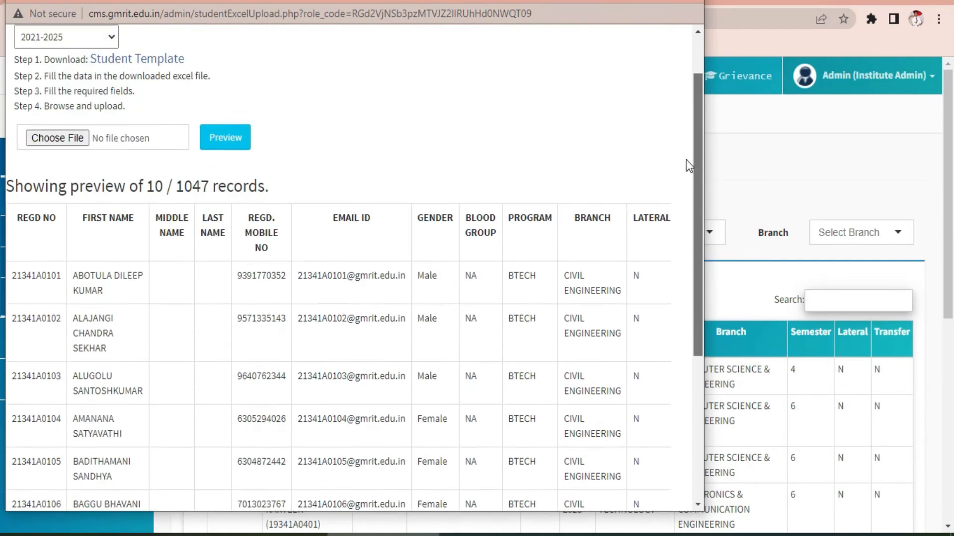
scroll(686, 158, up, 1)
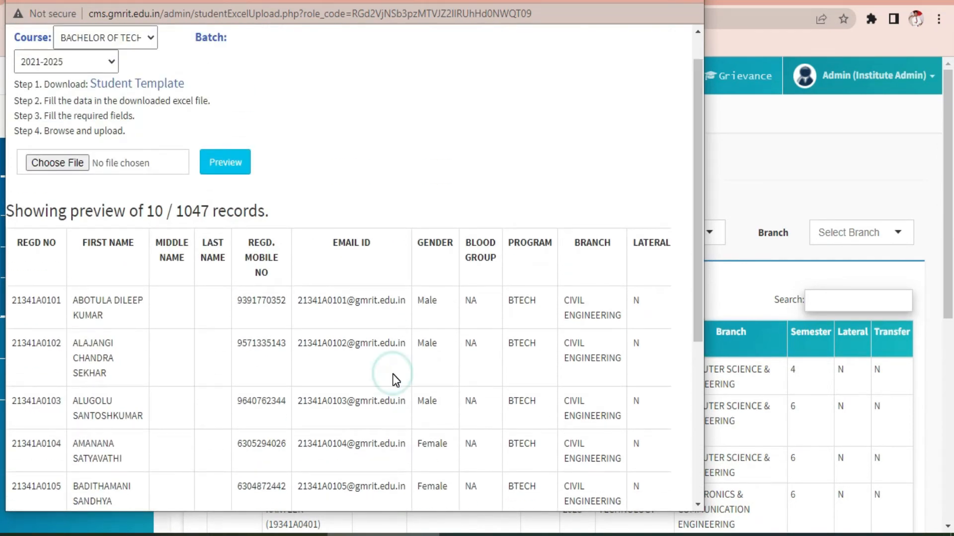
scroll(393, 377, right, 10)
scroll(392, 374, right, 2)
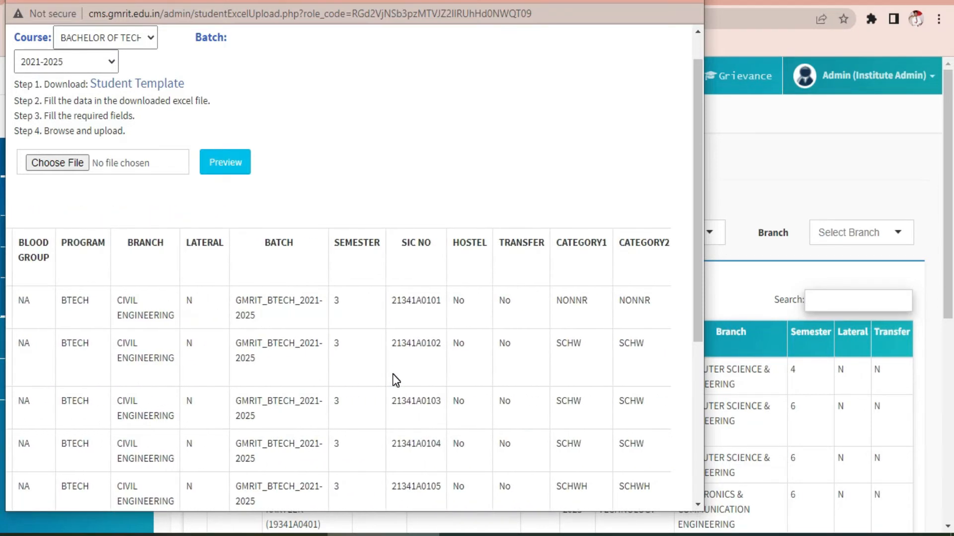
scroll(392, 374, down, 1)
scroll(393, 375, down, 5)
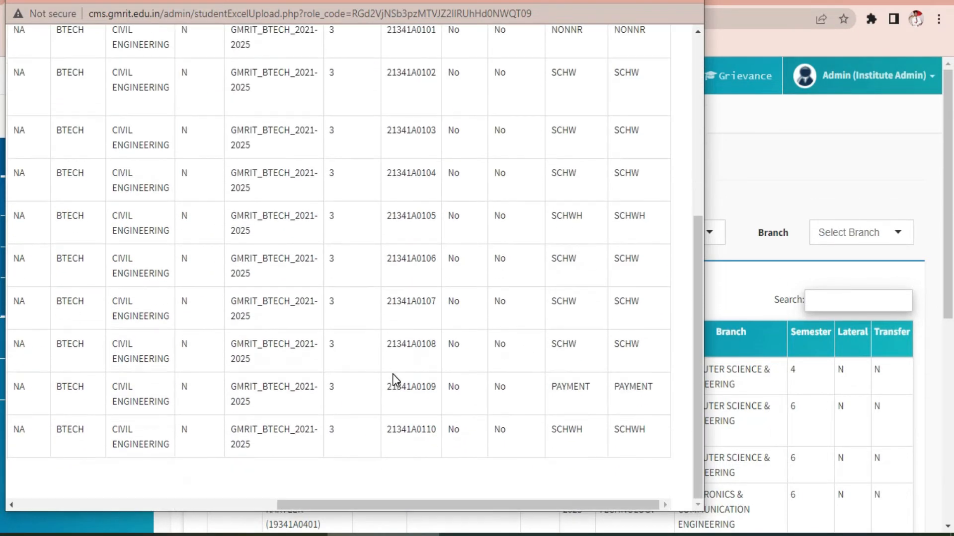
scroll(393, 374, left, 10)
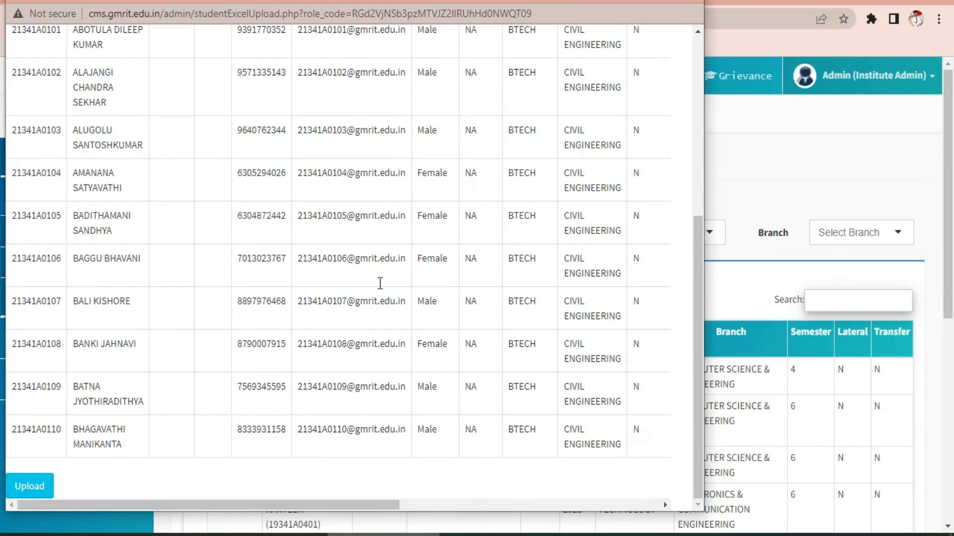
click(680, 3)
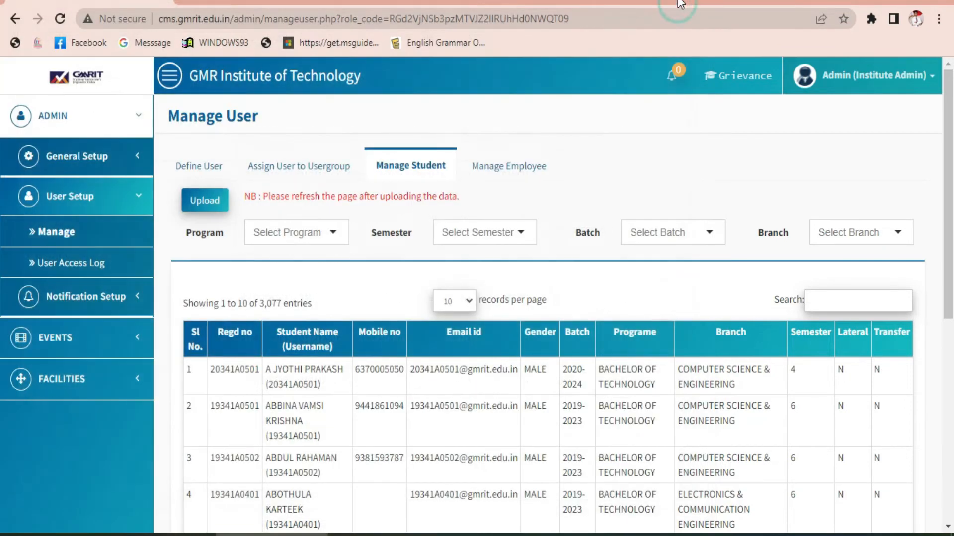
Open the employee data Excel upload from employee management, download the employee template and open it in Excel
click(517, 171)
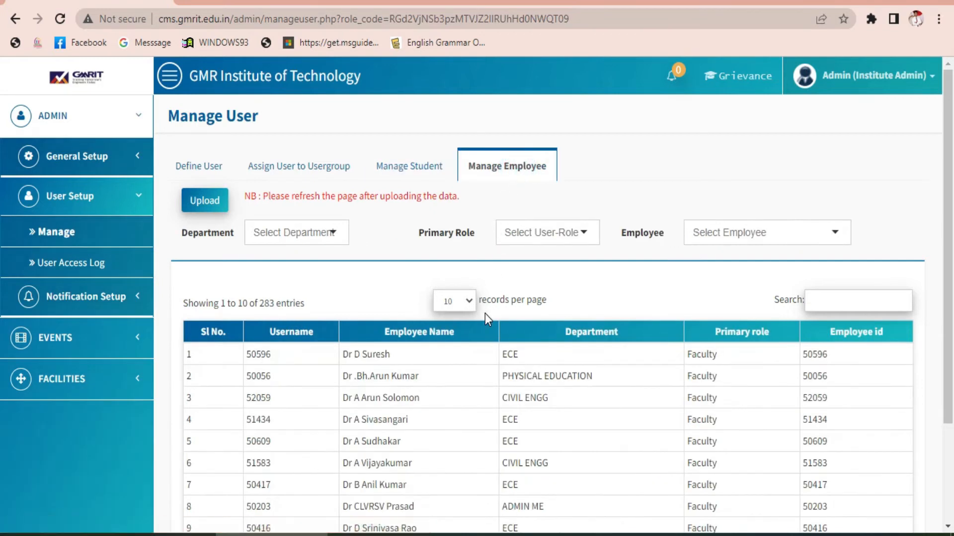
click(215, 204)
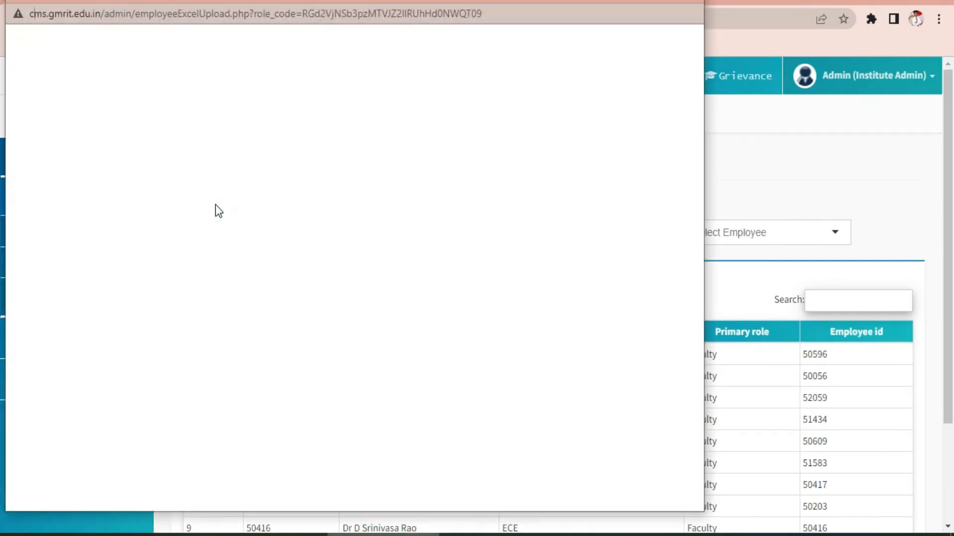
click(156, 78)
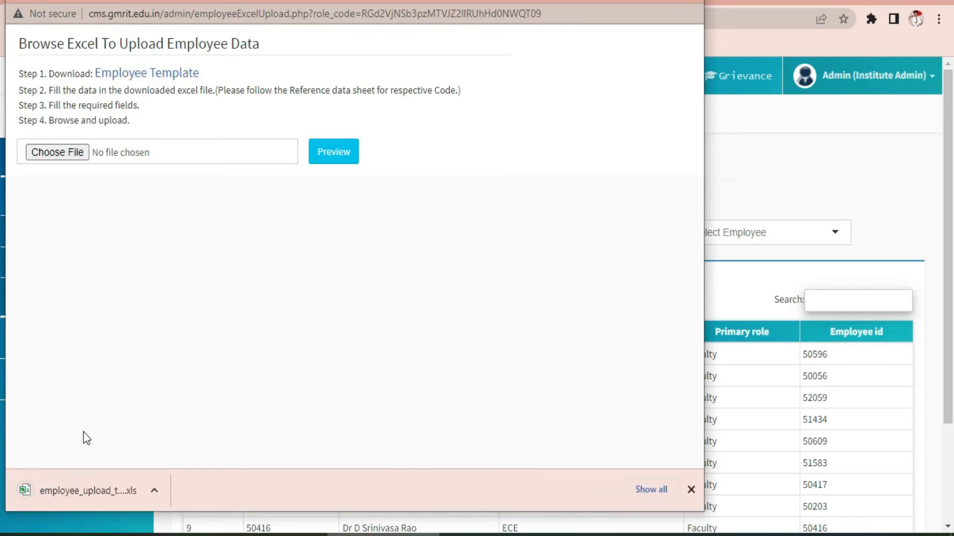
click(84, 491)
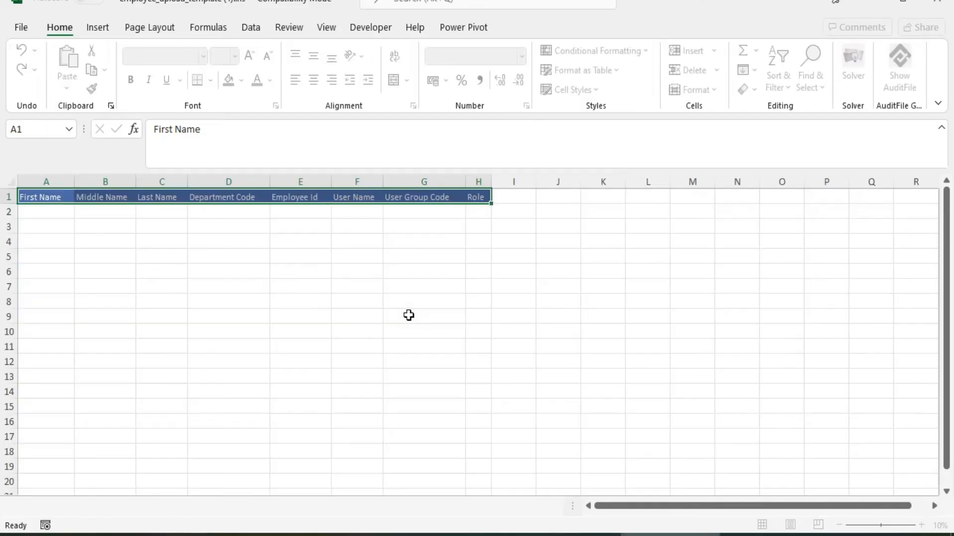
Review the First Name, Middle Name and Department Code columns of the Employee Details sheet
click(54, 211)
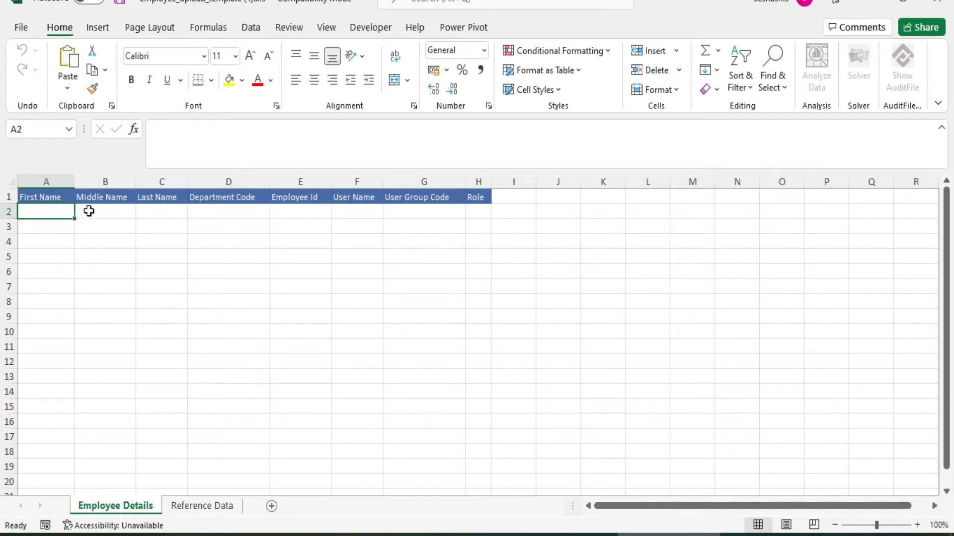
click(89, 211)
click(52, 213)
click(224, 214)
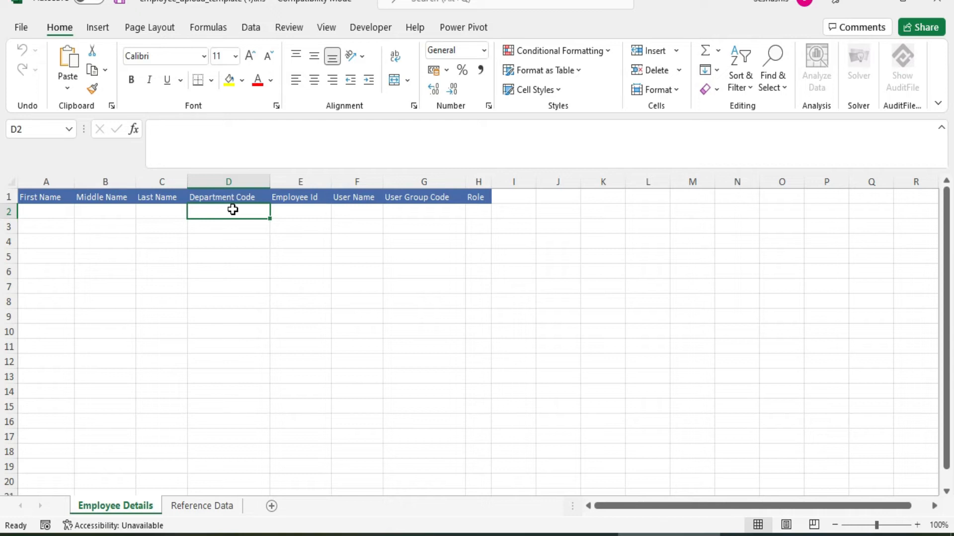
Look up the CSE department's code in the employee template's Reference Data sheet
click(192, 506)
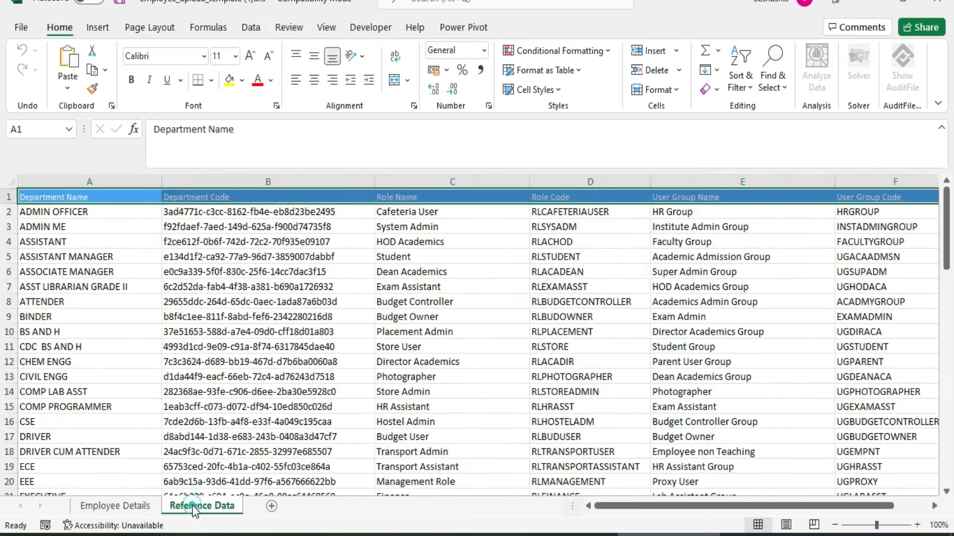
click(221, 216)
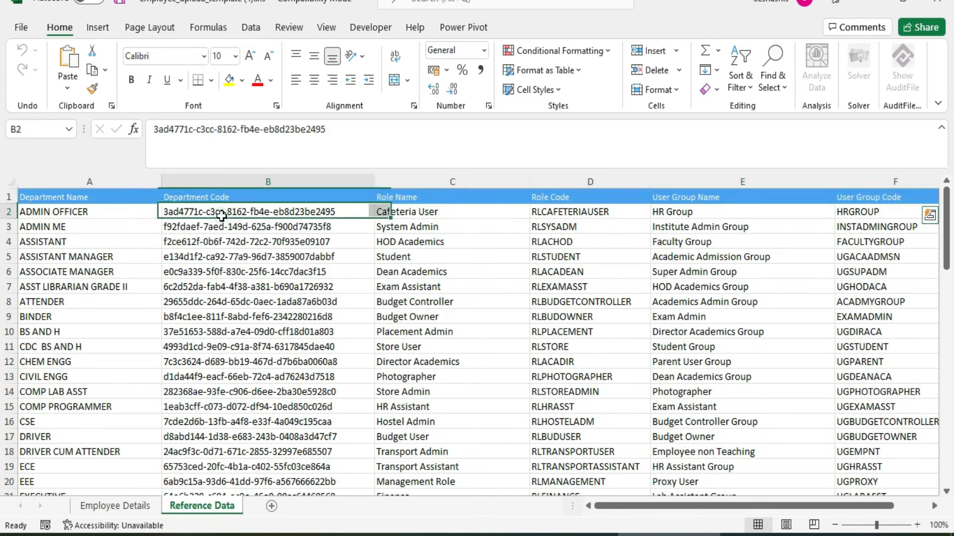
click(108, 362)
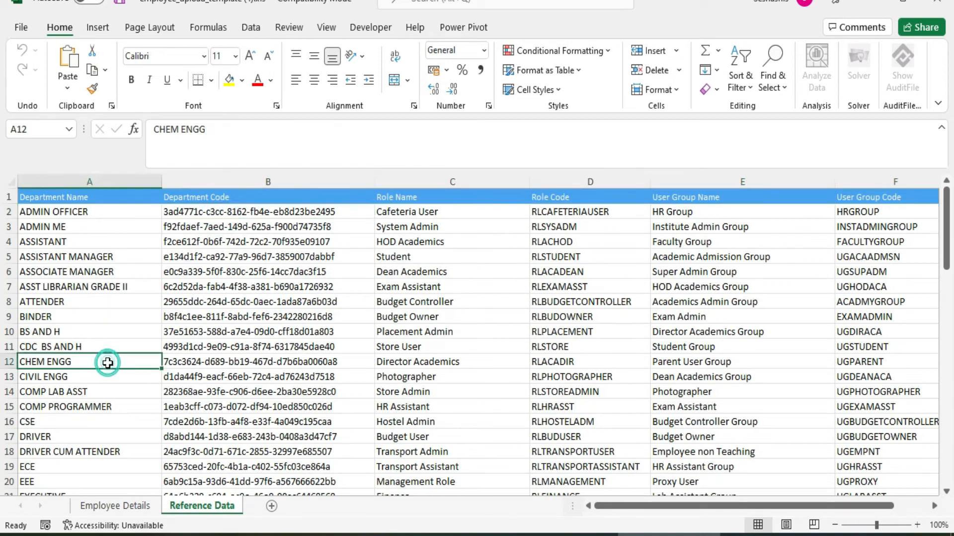
click(100, 422)
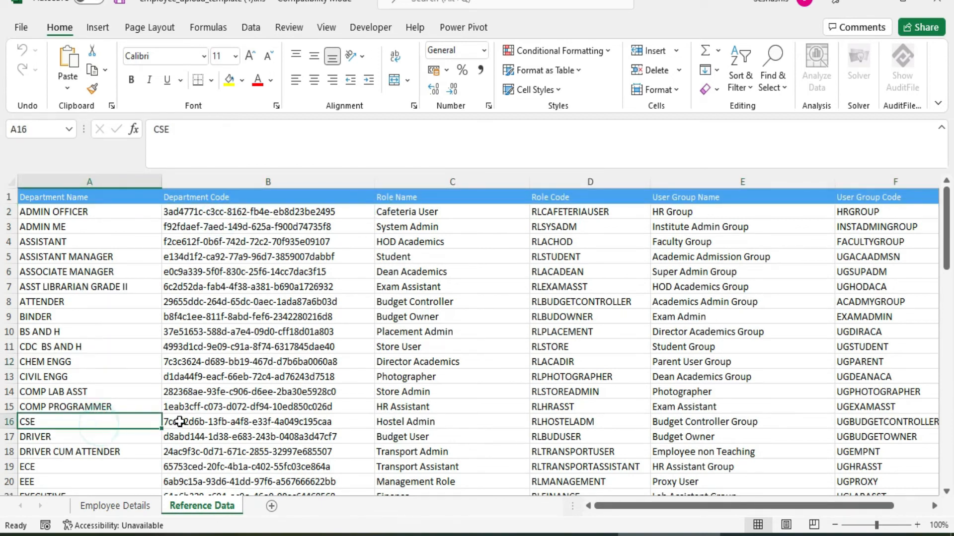
click(190, 422)
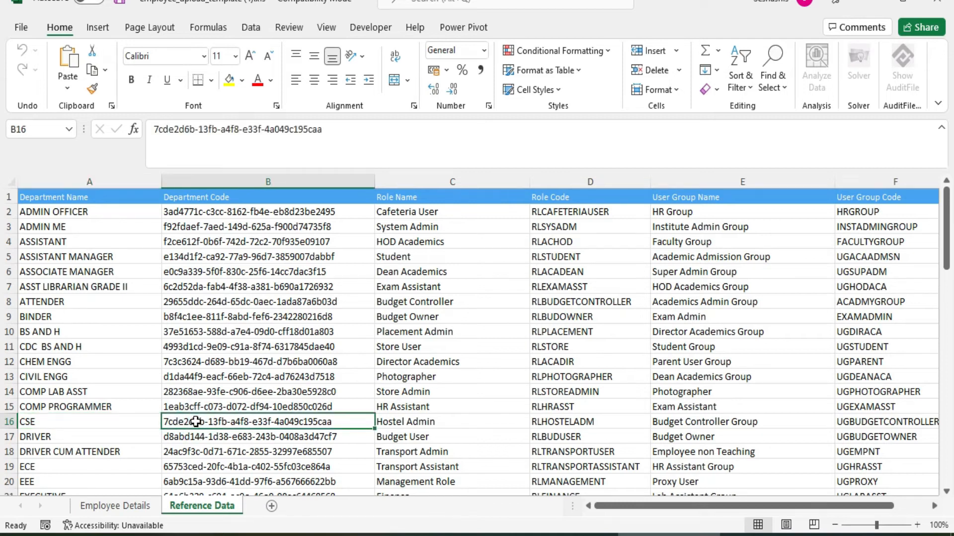
Return to the Employee Details sheet and review the Employee Id, User Name and User Group Code columns
click(137, 506)
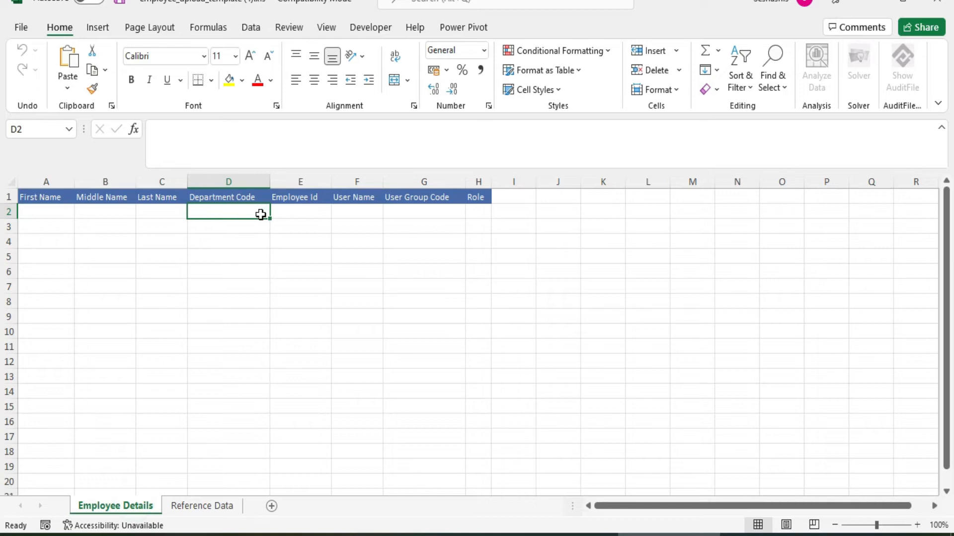
click(297, 213)
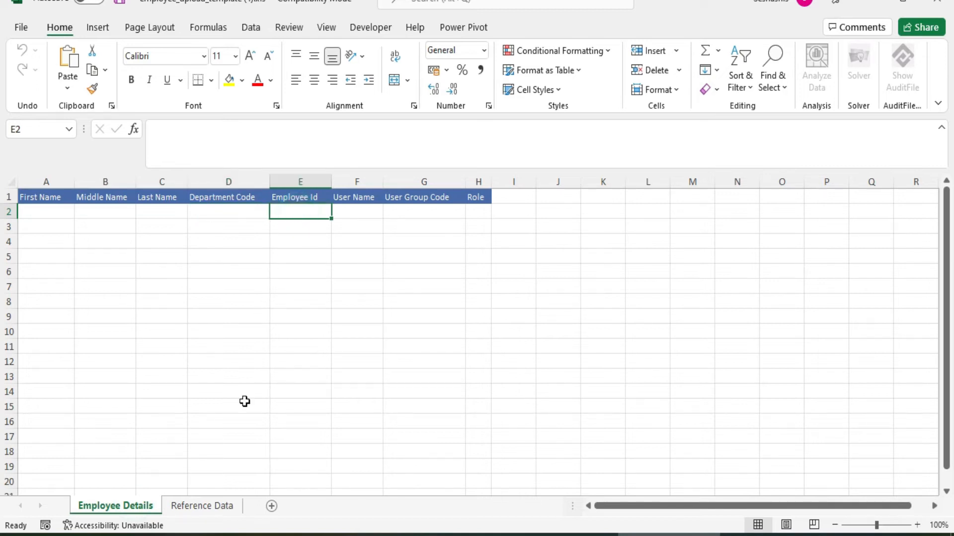
click(362, 211)
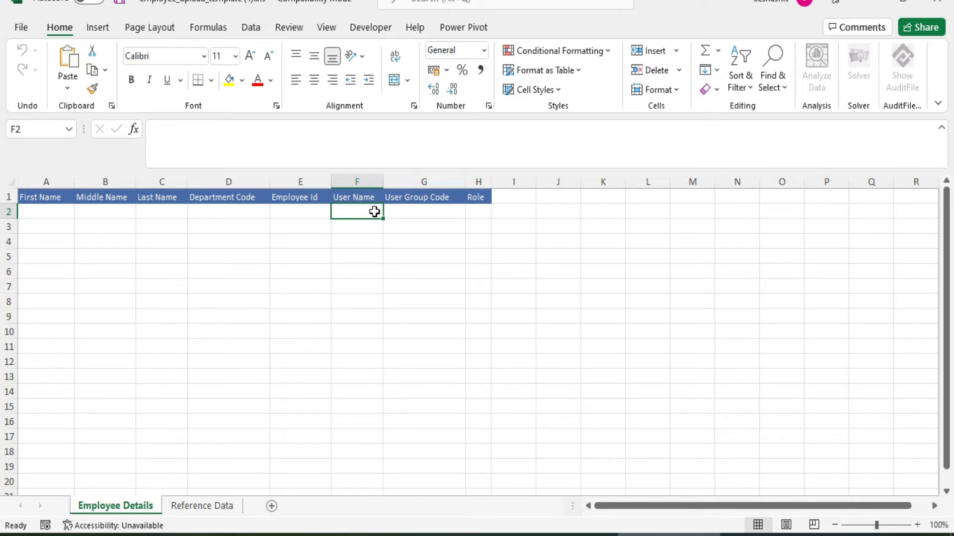
click(398, 210)
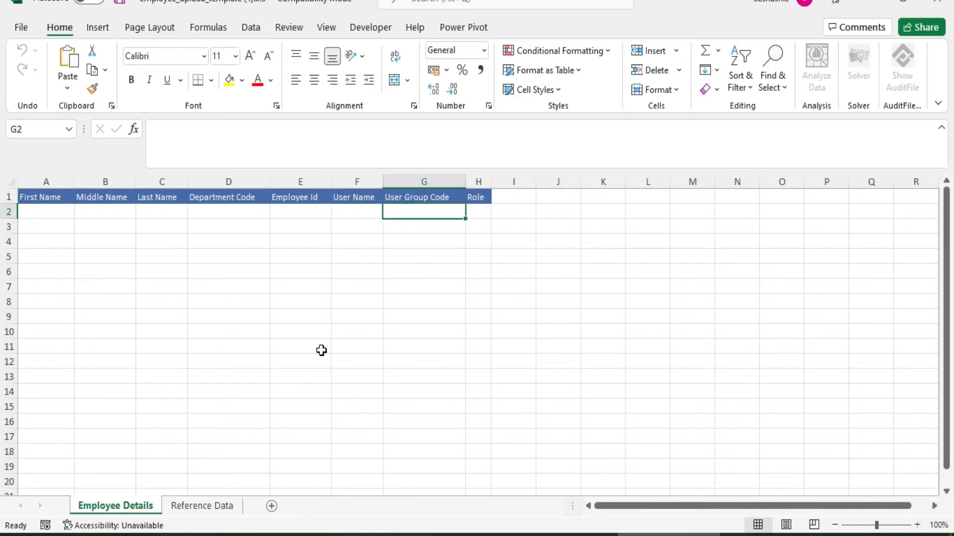
Examine the role and user group names and codes in the Reference Data sheet, and close the employee template
click(206, 506)
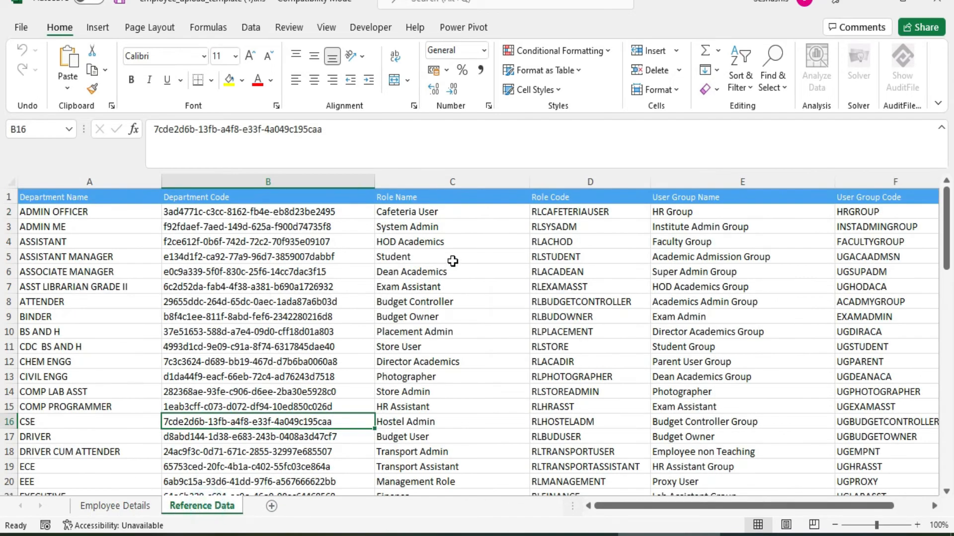
click(519, 214)
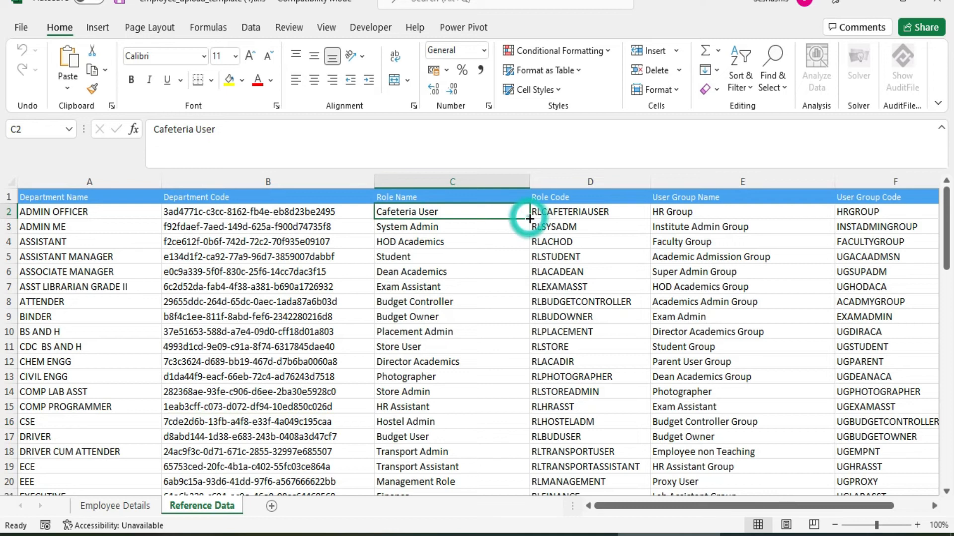
click(672, 214)
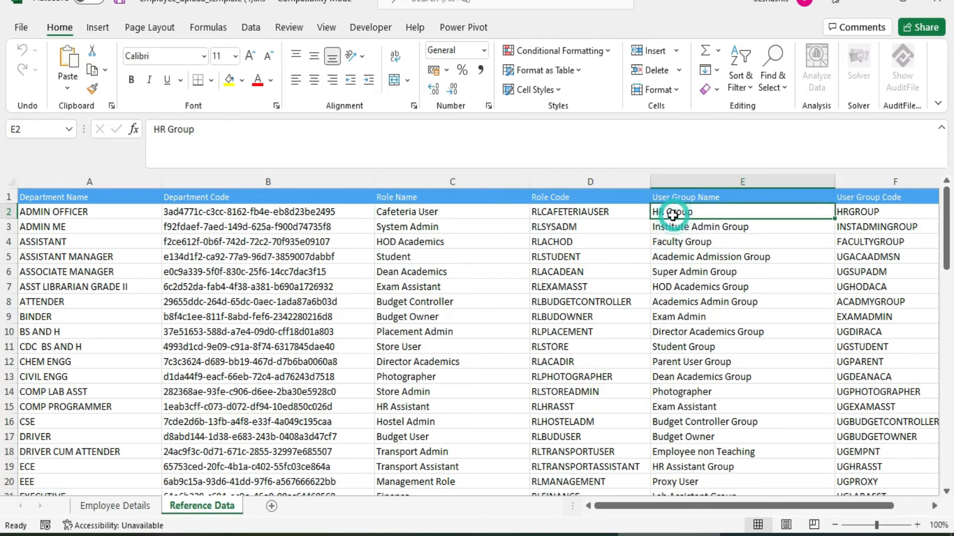
click(580, 212)
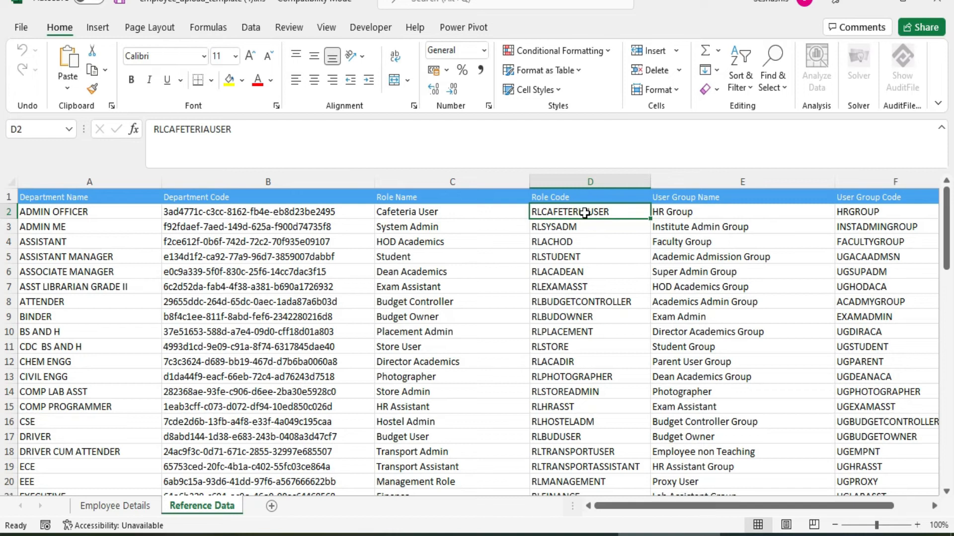
click(856, 212)
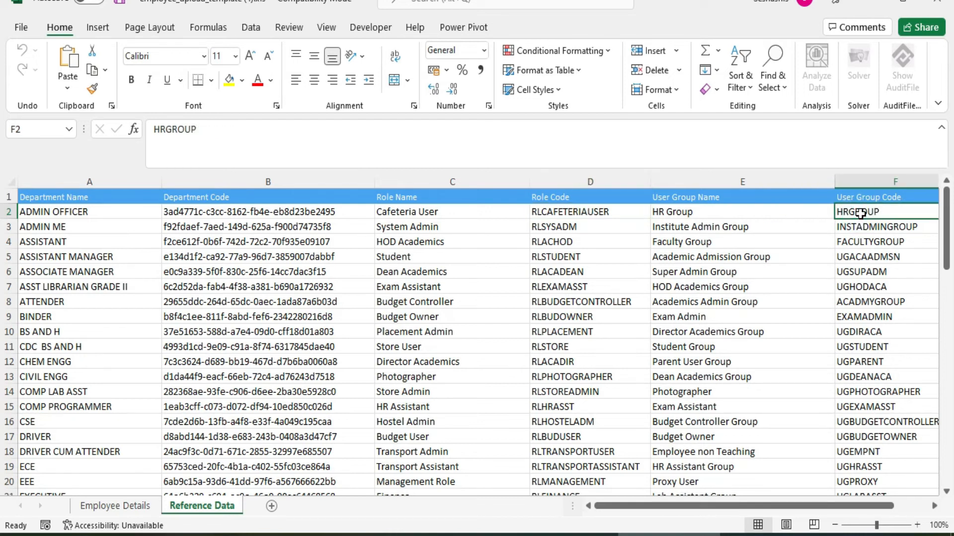
click(586, 228)
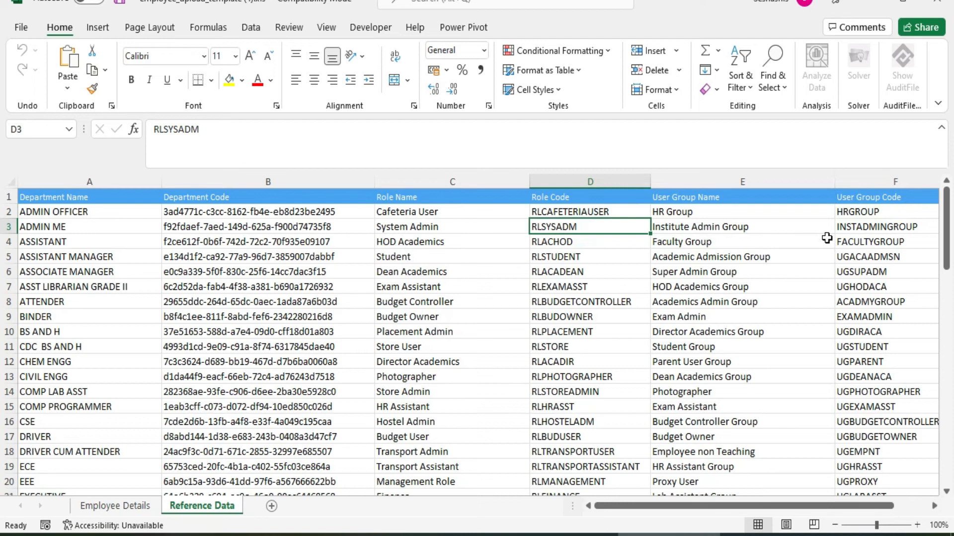
click(851, 225)
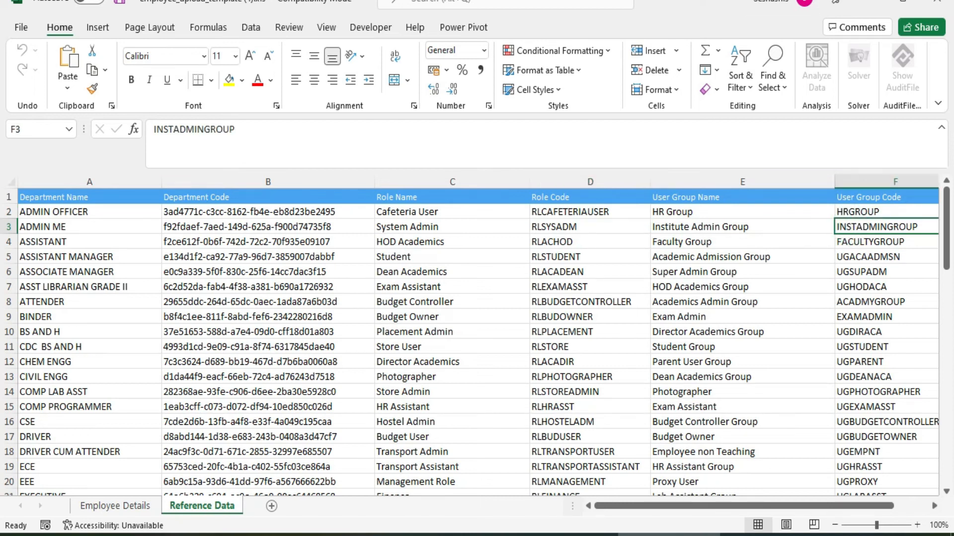
click(936, 2)
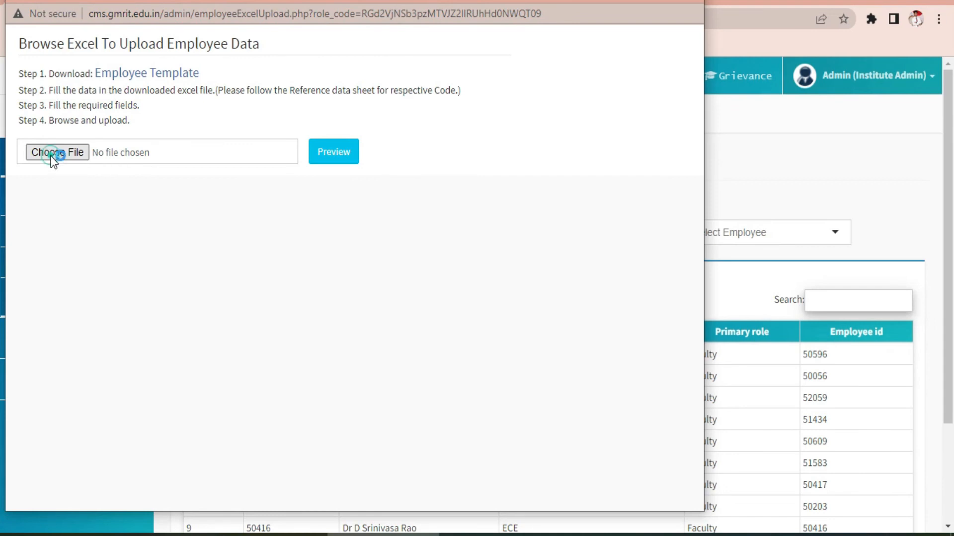
Choose employee_upload_template (2).xls as the employee upload file, preview its data and review the records down to the Upload option
click(55, 154)
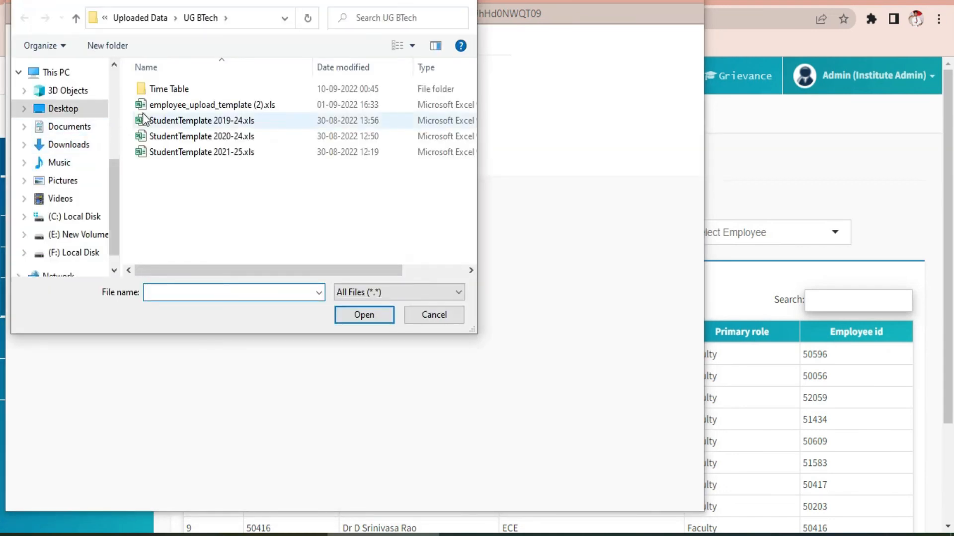
double_click(169, 105)
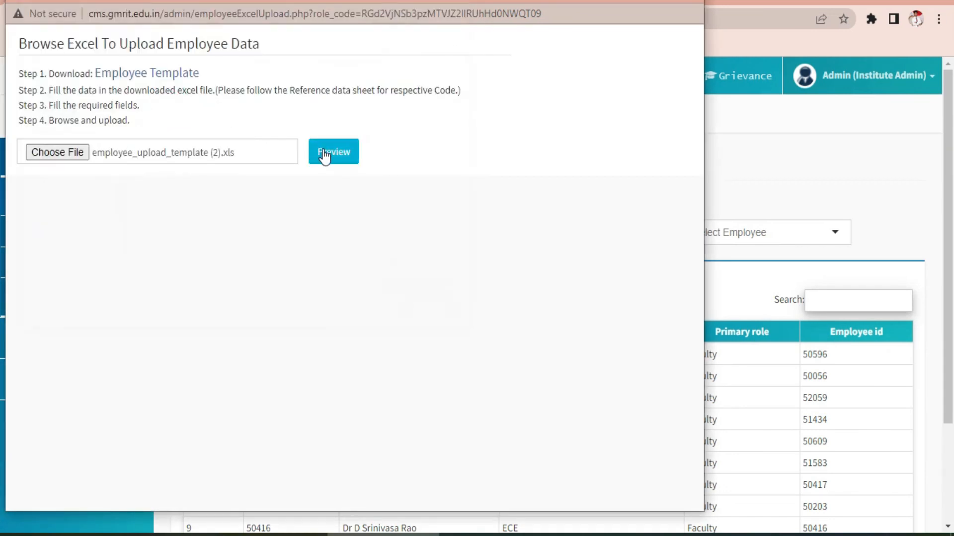
click(324, 153)
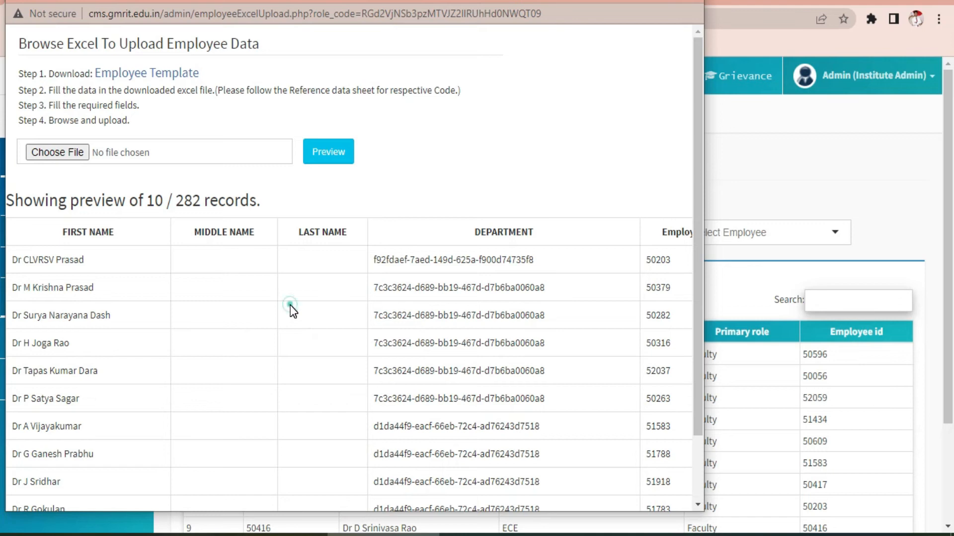
click(512, 330)
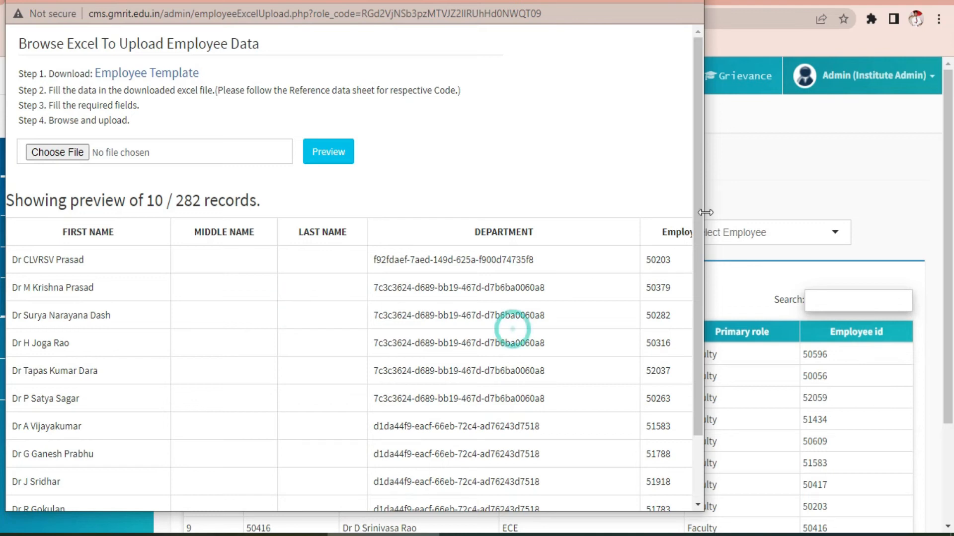
drag(697, 205, 700, 267)
click(535, 295)
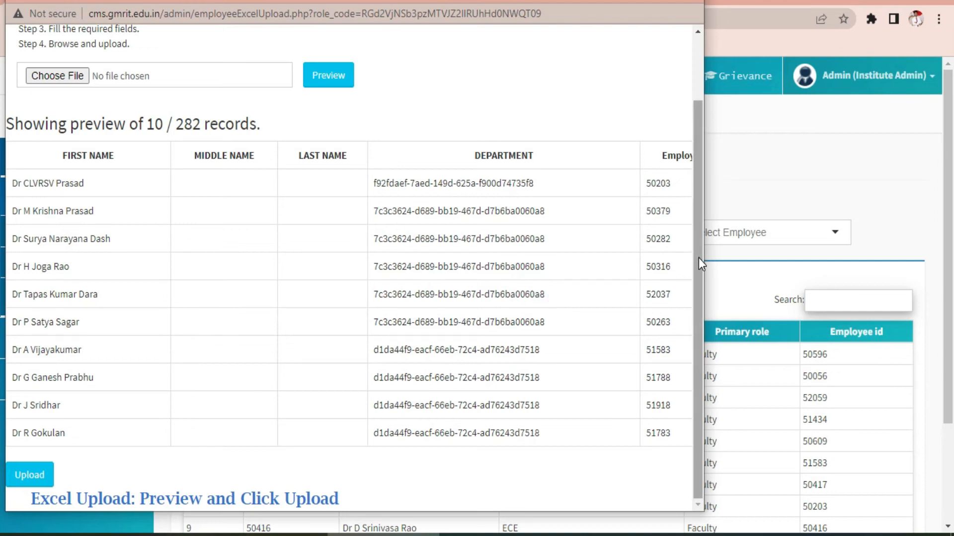
drag(701, 280, 693, 305)
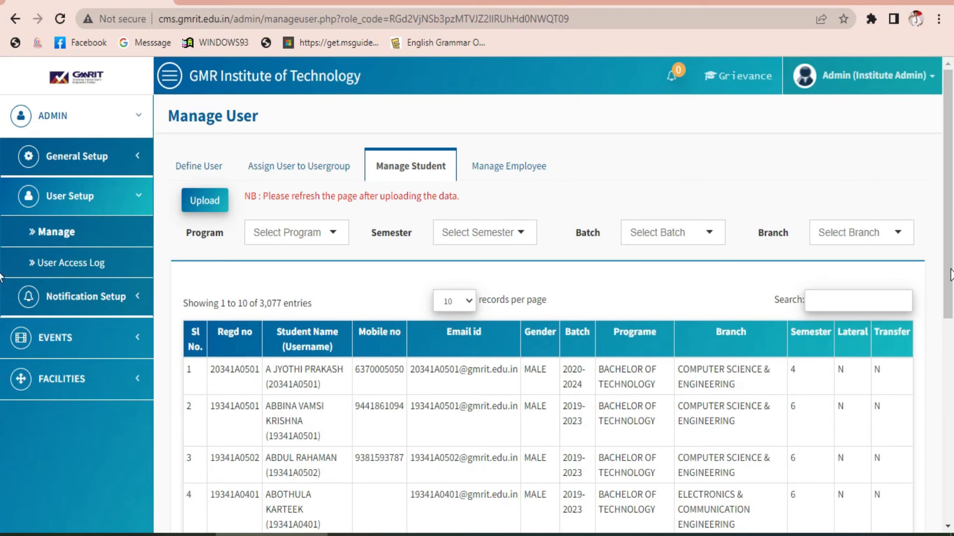
Switch to the PowerPoint slide listing the setup stages and point out the User Role Assign stage
click(518, 168)
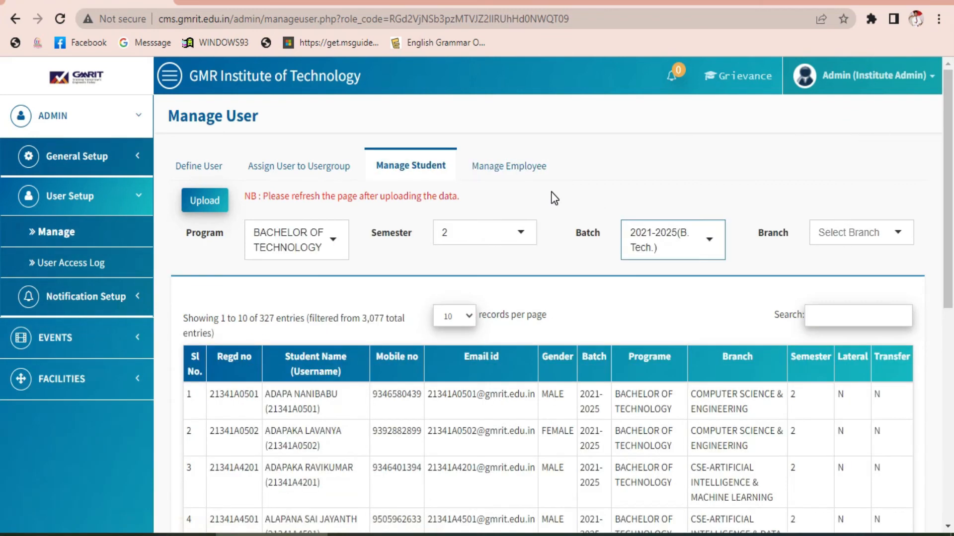
click(621, 179)
key(alt+Tab)
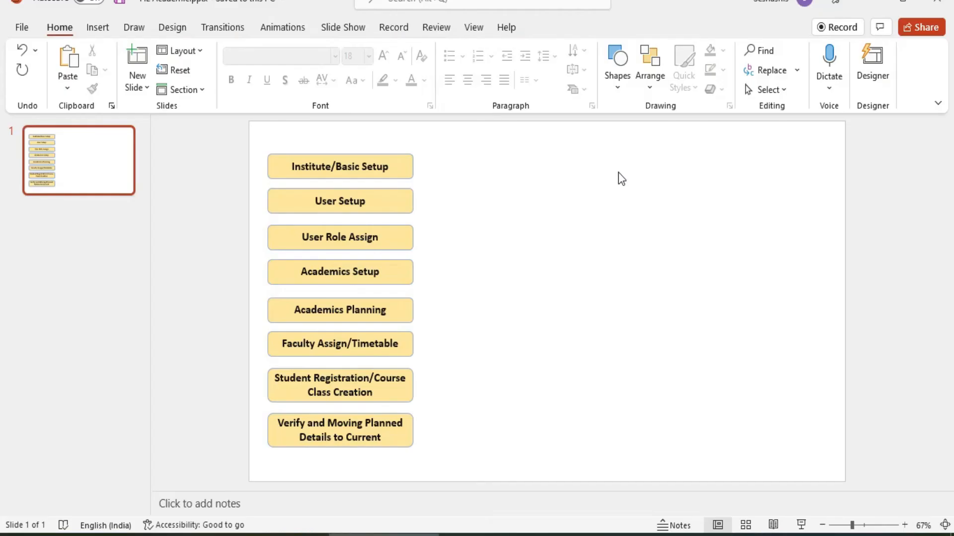
click(395, 239)
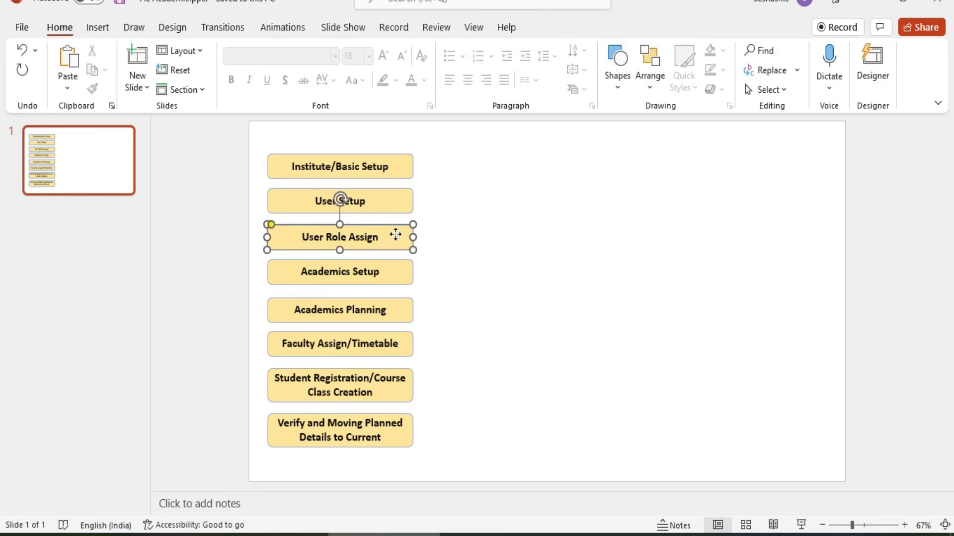
click(437, 242)
Return to the campus management system in Chrome and filter the Assign User to Usergroup list by HOD Academics Group
key(alt+Tab)
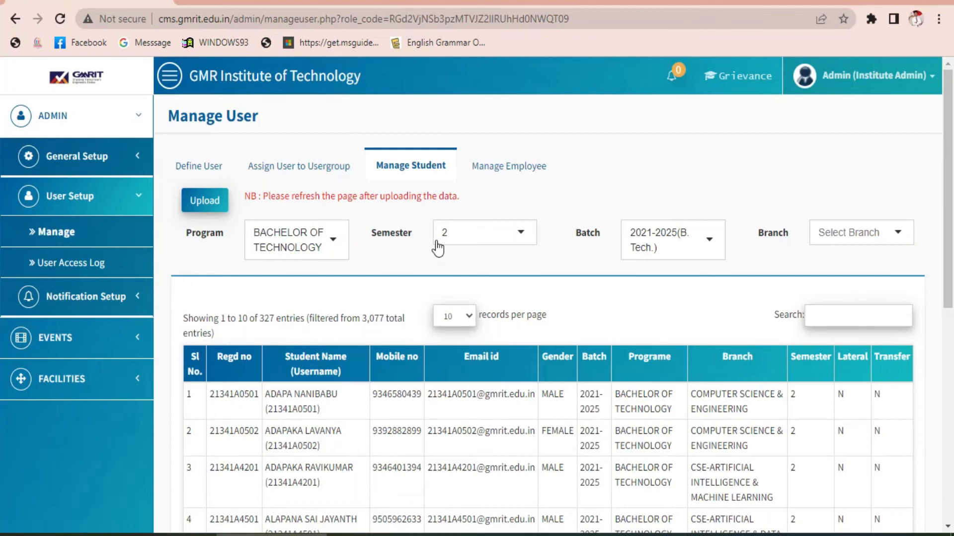
click(291, 174)
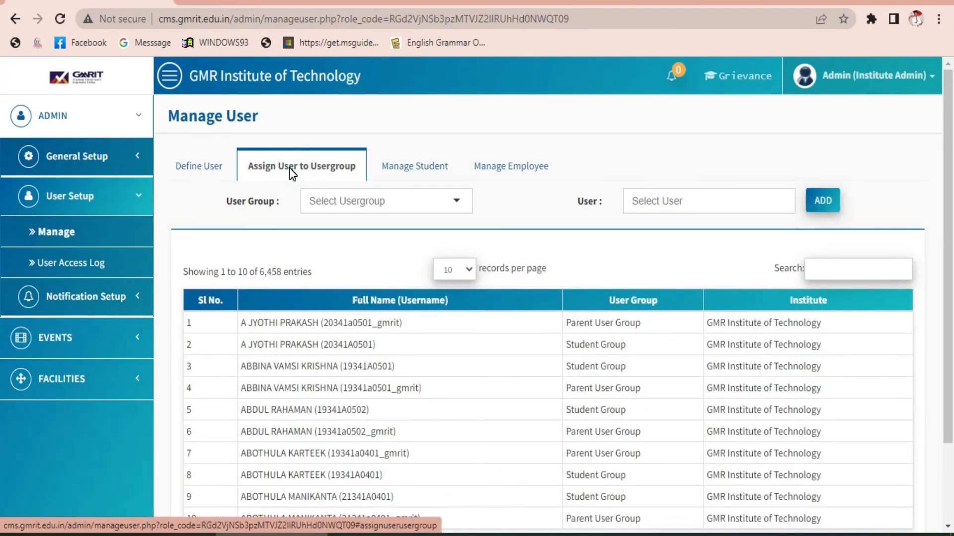
click(346, 201)
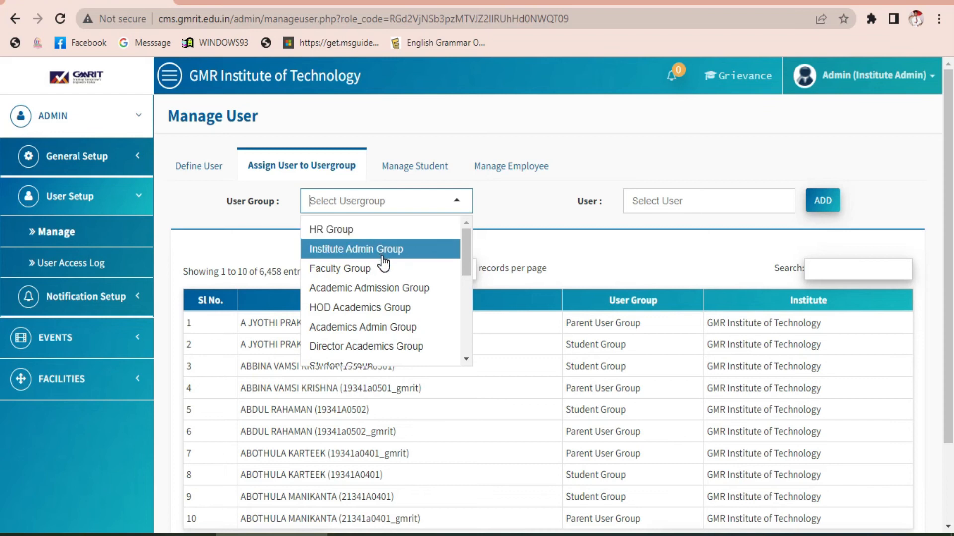
click(389, 309)
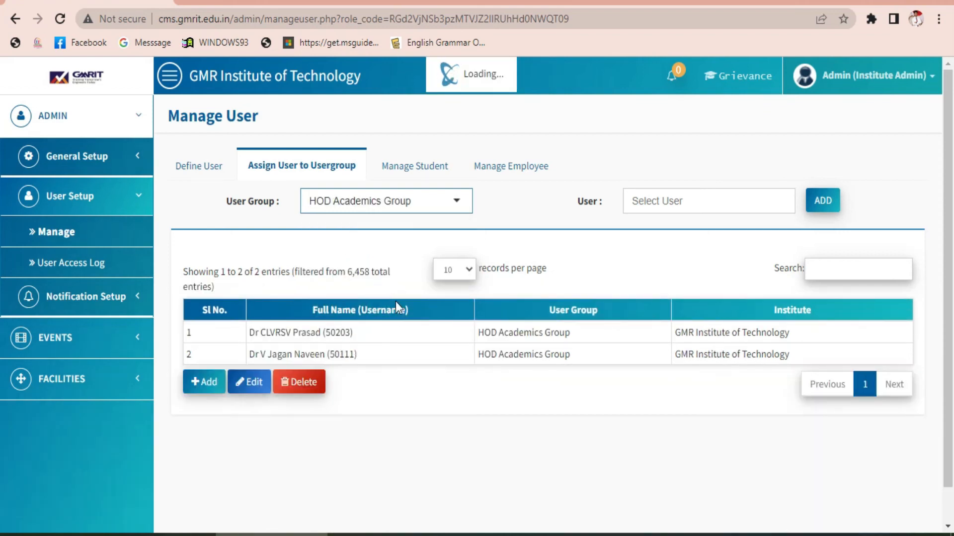
Pick three users from the user list as candidates for the HOD Academics Group
click(658, 199)
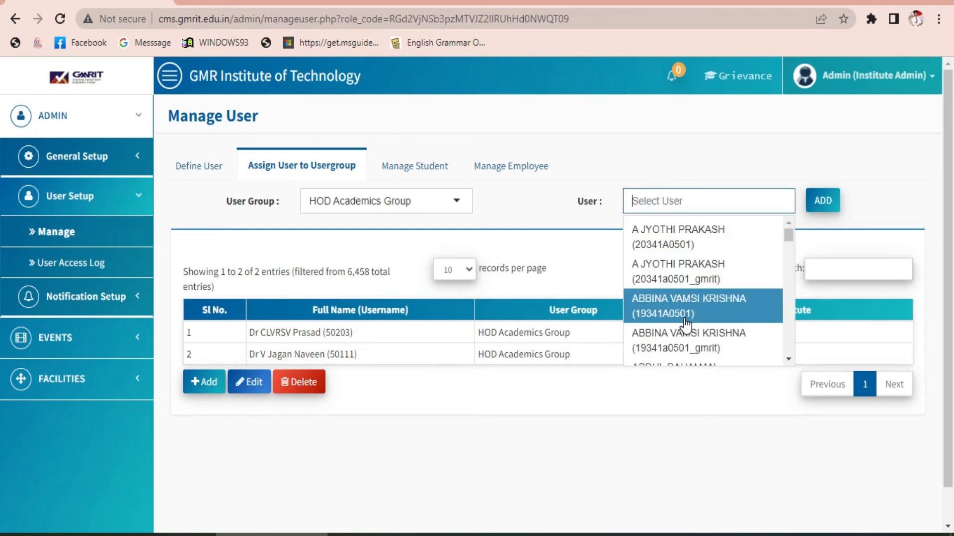
click(676, 300)
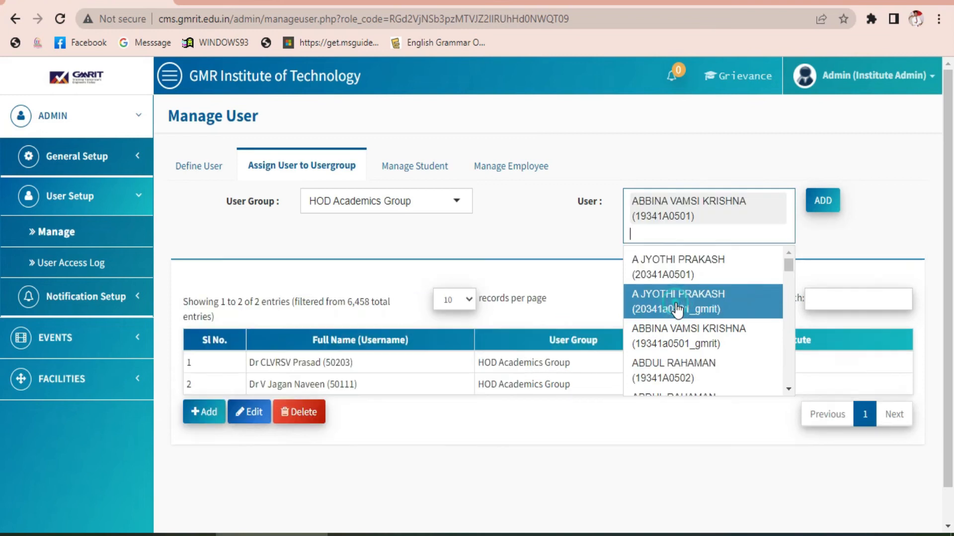
click(699, 367)
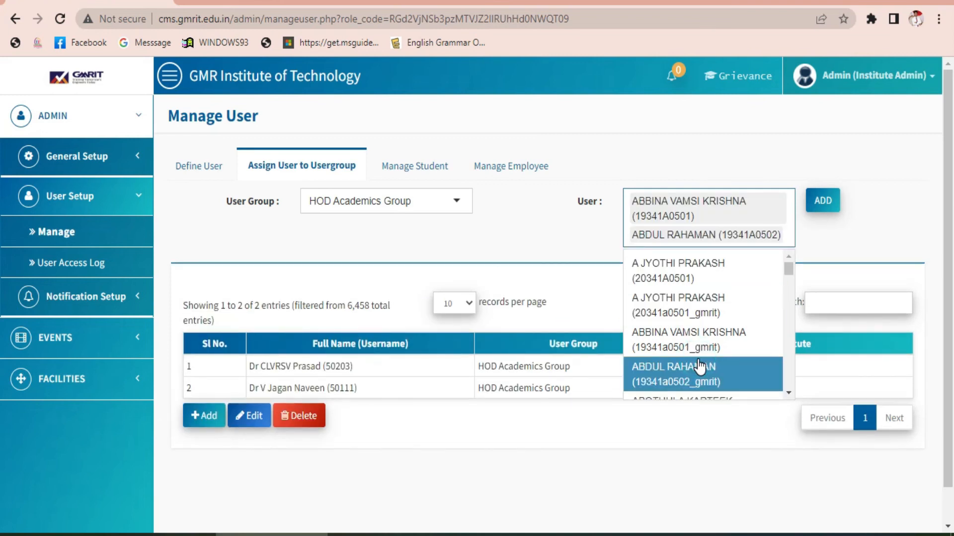
click(700, 308)
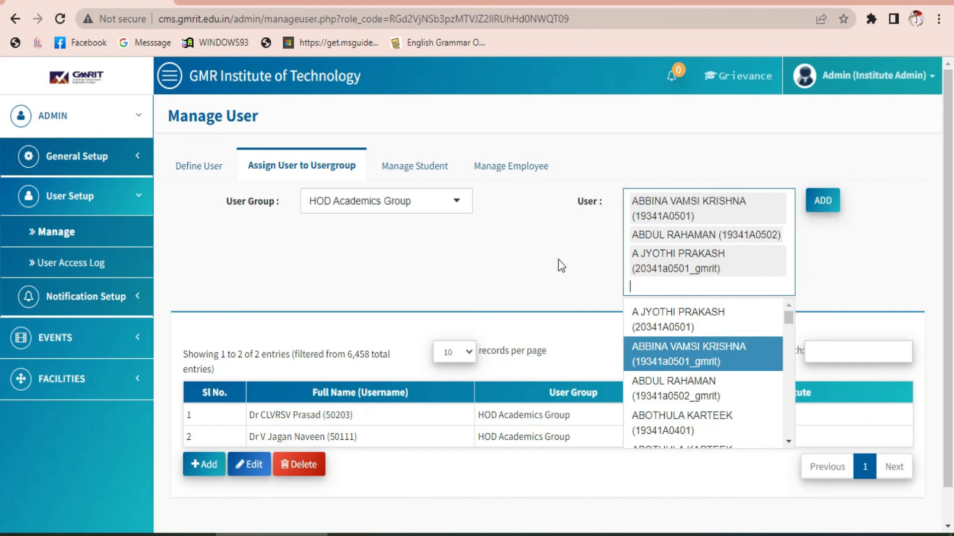
click(499, 279)
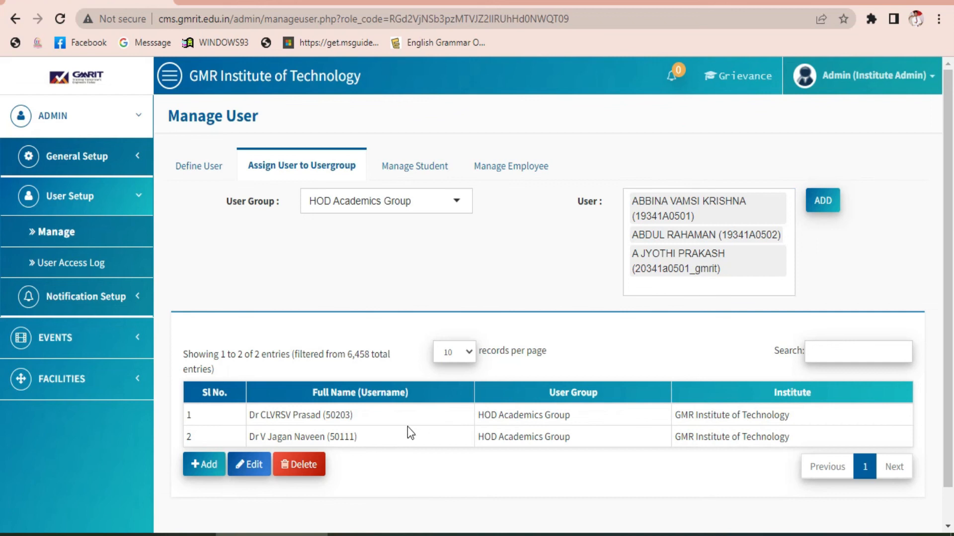
Open the second HOD Academics Group assignment for editing, view the available usergroup codes, and close the form without updating
click(407, 412)
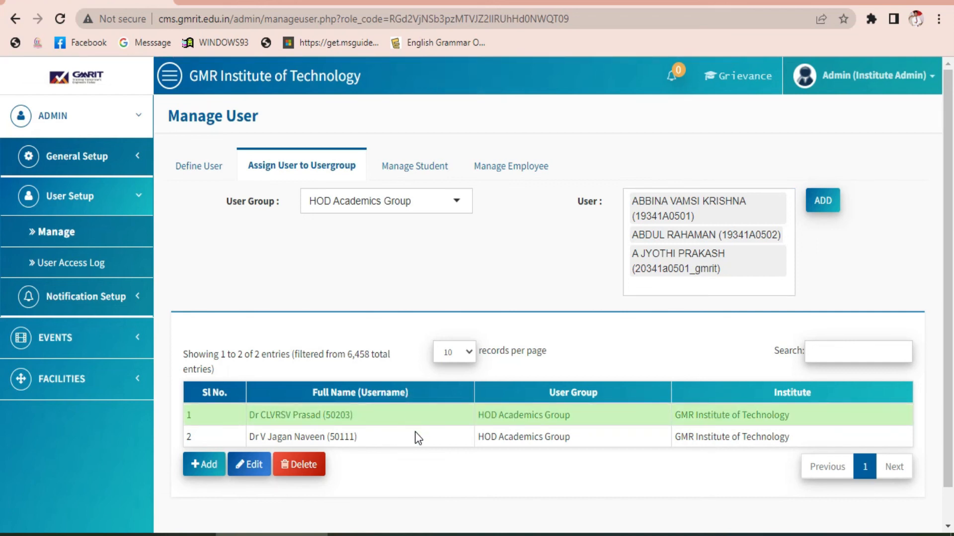
click(415, 431)
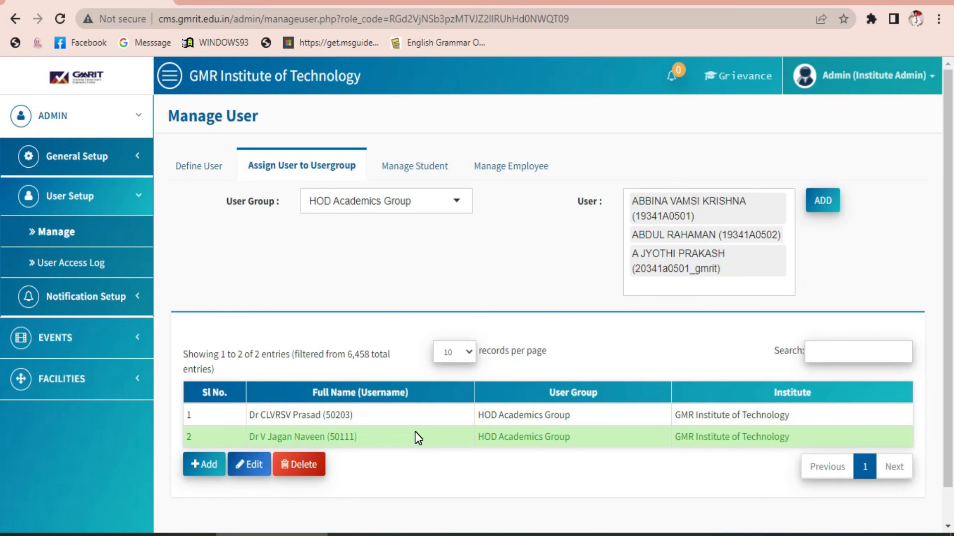
click(249, 470)
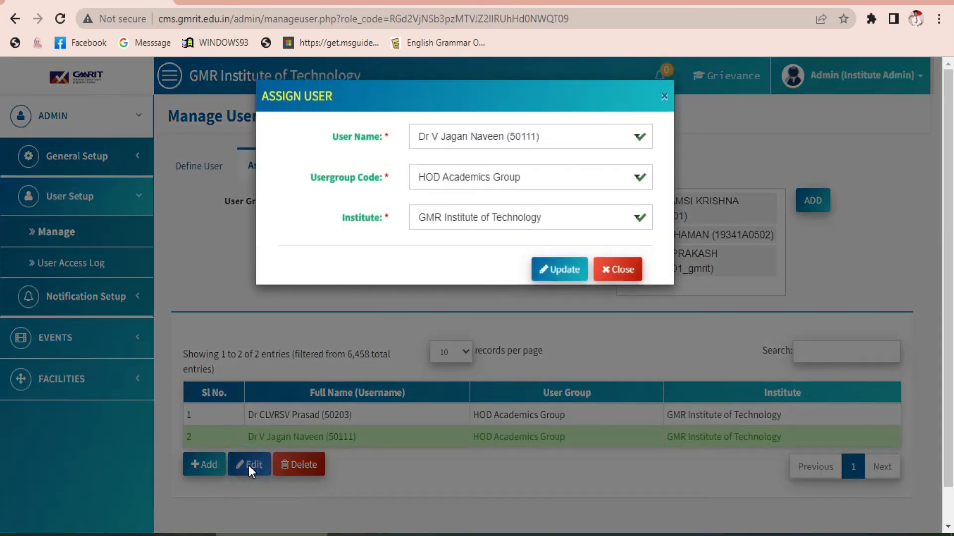
click(482, 179)
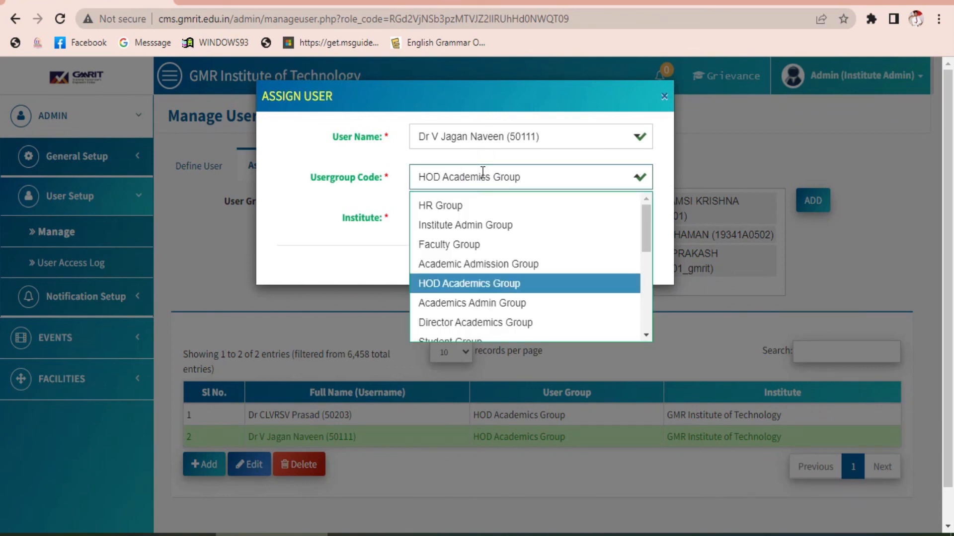
click(387, 185)
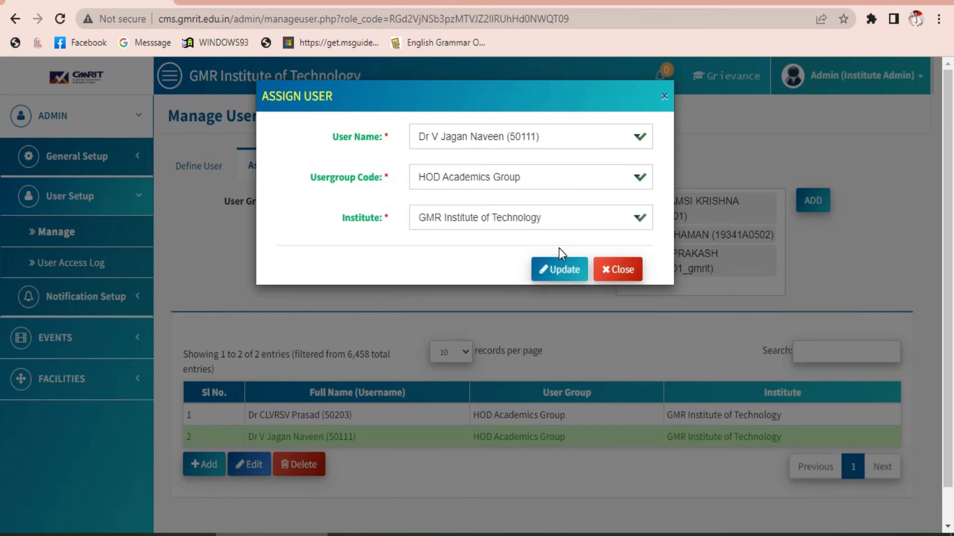
click(608, 272)
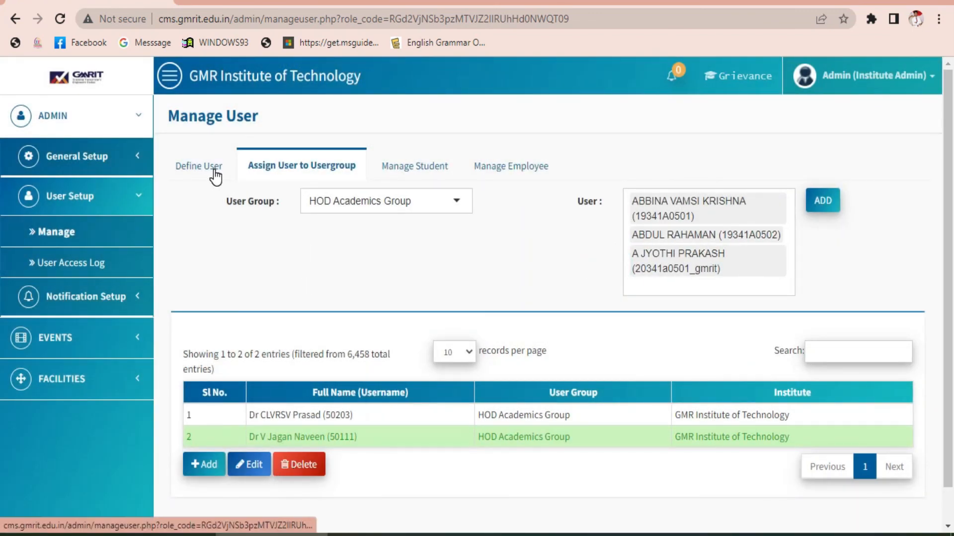
Review the Define User list and its password reset options, then open the ninth user's record for editing and close it
click(215, 173)
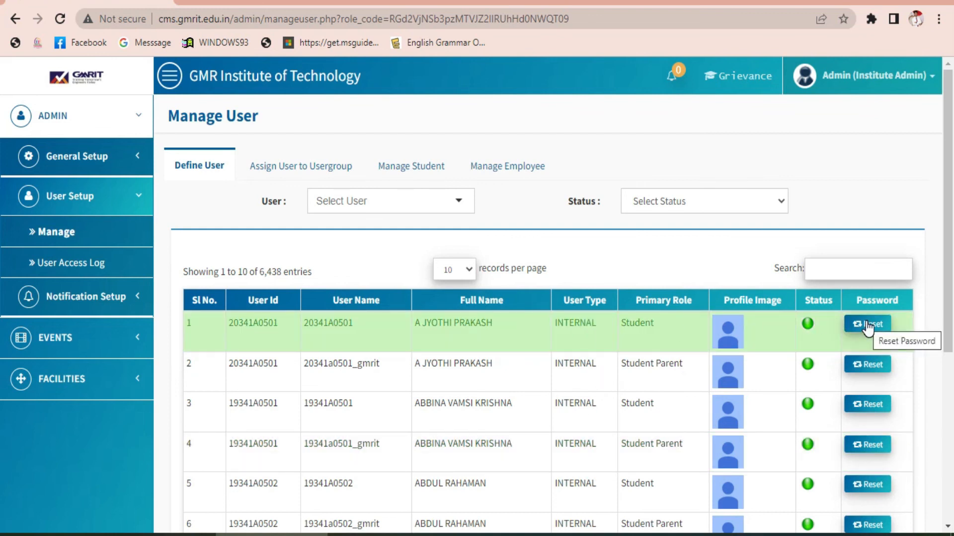
scroll(950, 263, down, 5)
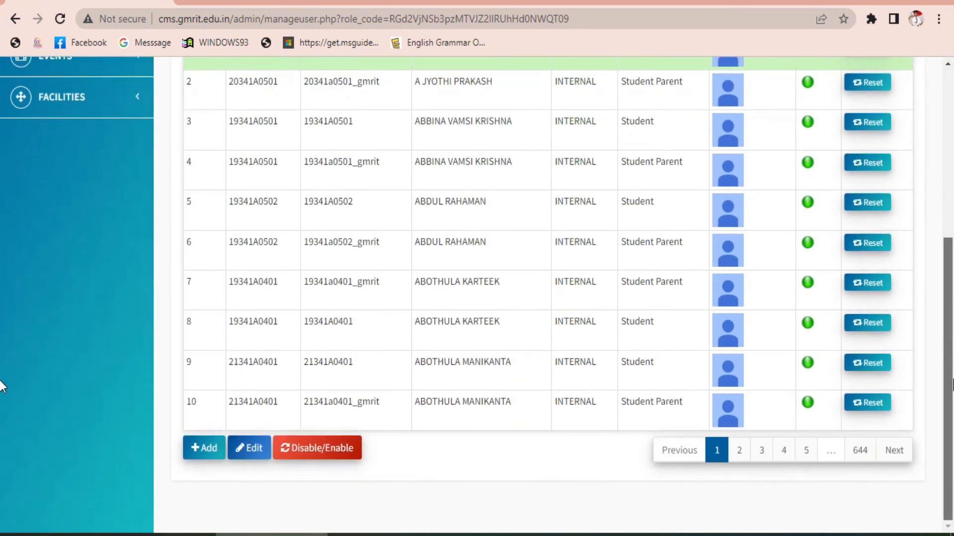
click(410, 362)
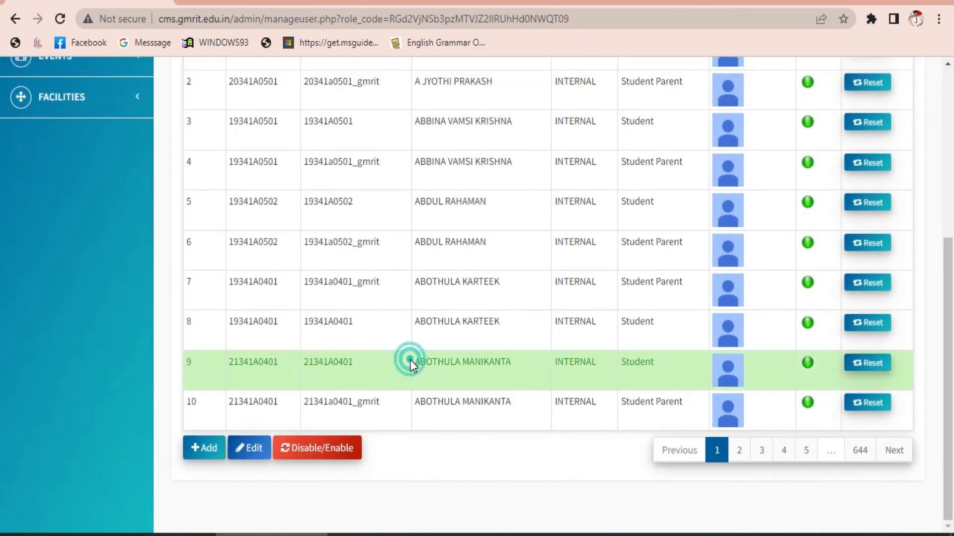
click(254, 450)
click(621, 371)
drag(951, 400, 950, 168)
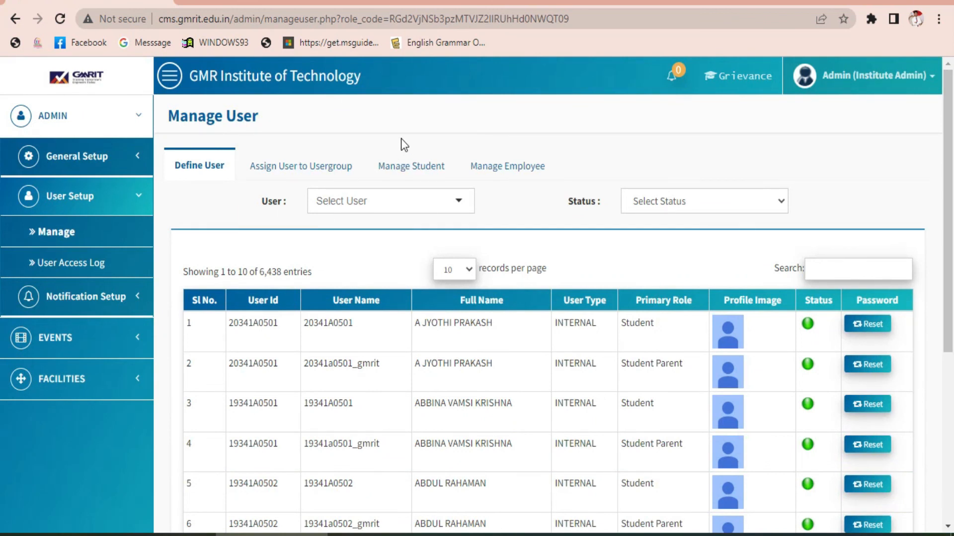
Switch back to the PowerPoint slide that lists the setup stages
key(alt+Tab)
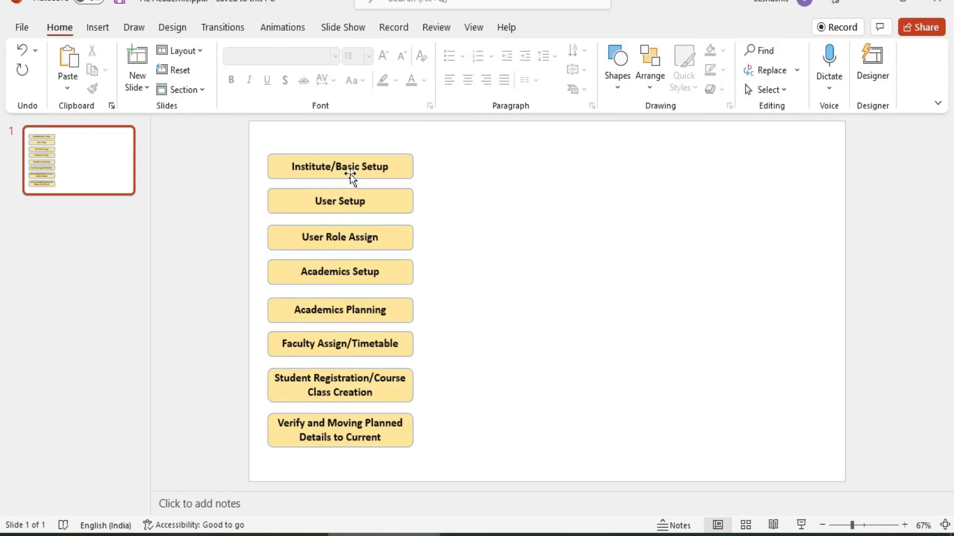